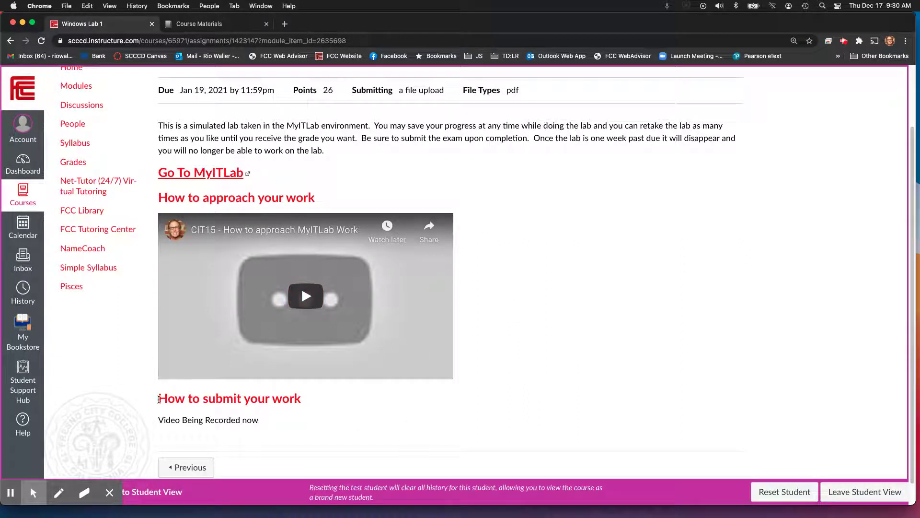
Step: Highlight the 'How to submit your work' heading, then switch to the MyLab IT Course Materials tab
drag(159, 400, 308, 400)
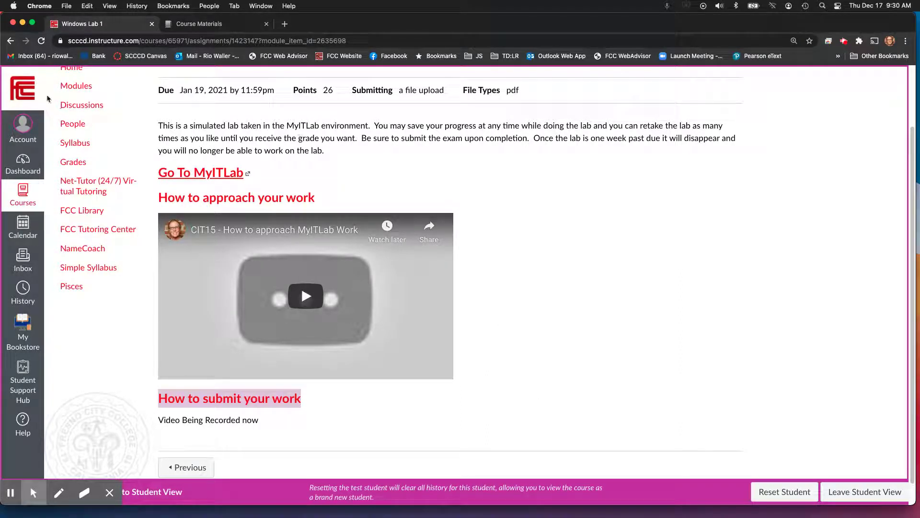
click(215, 24)
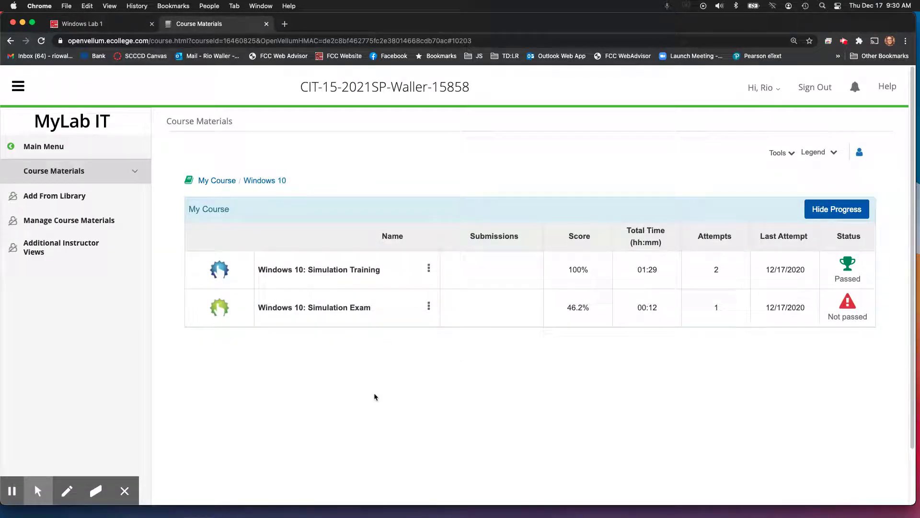
Step: Go up to My Course and look into the Word 2019 folder
scroll(375, 396, down, 1)
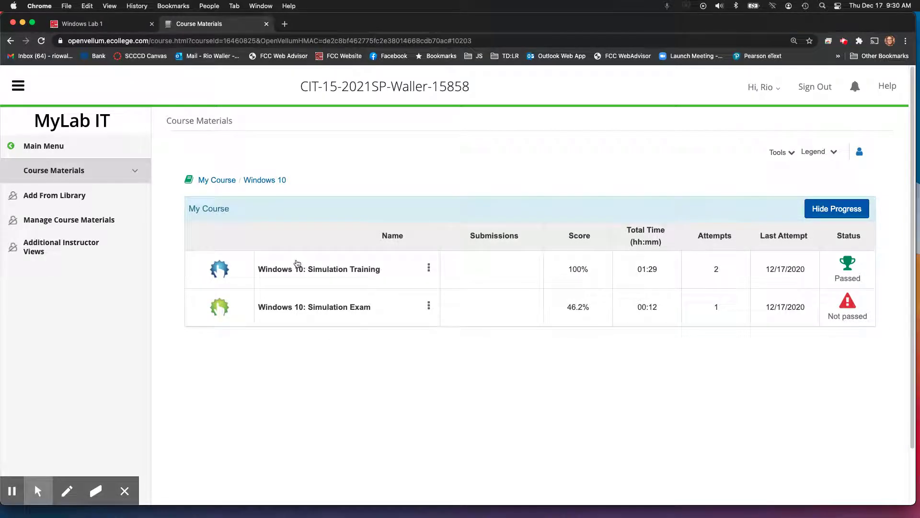
click(217, 180)
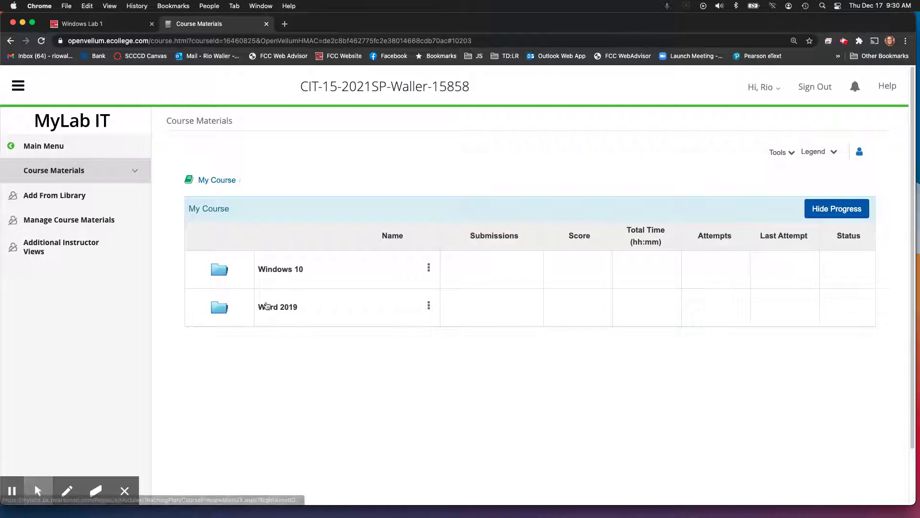
click(416, 396)
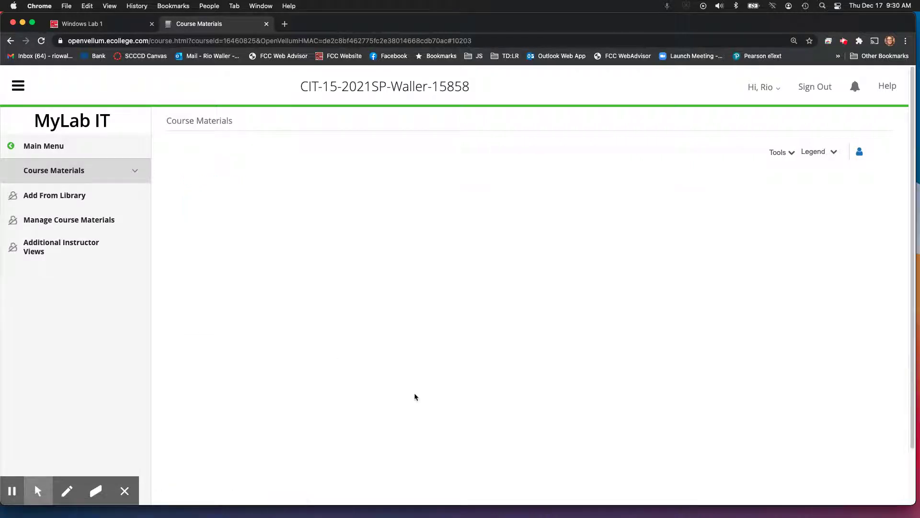
Step: Return to the My Course top level and open the Windows 10 folder
scroll(428, 378, down, 3)
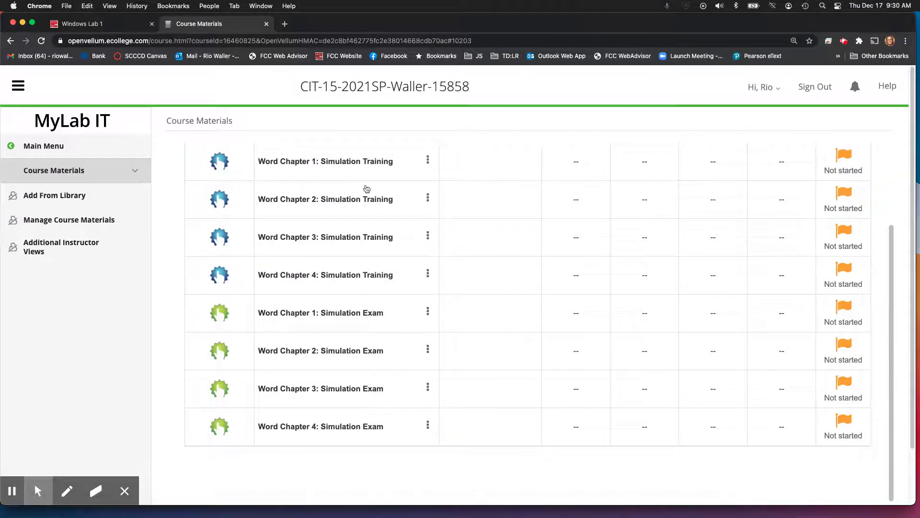
scroll(525, 390, up, 5)
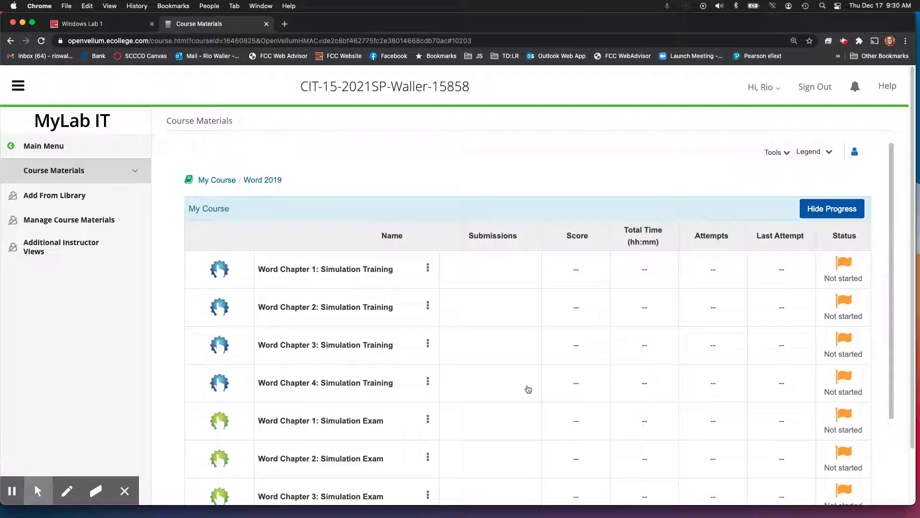
click(218, 181)
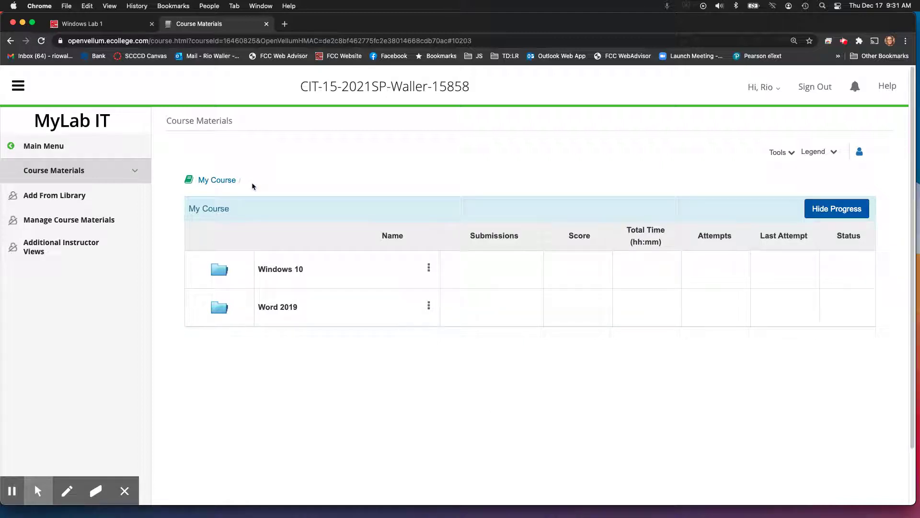
click(270, 166)
click(278, 270)
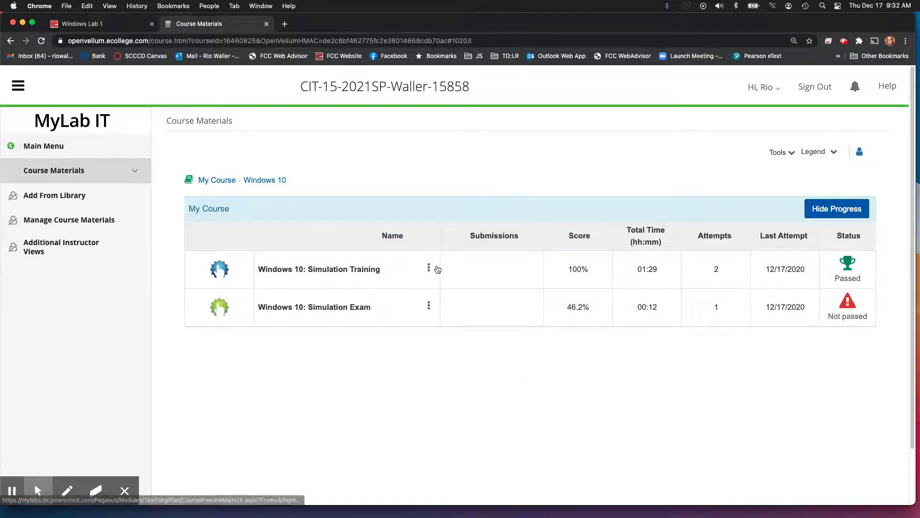
Step: Open the 100% first submission of the Simulation Training through View Submissions
click(430, 269)
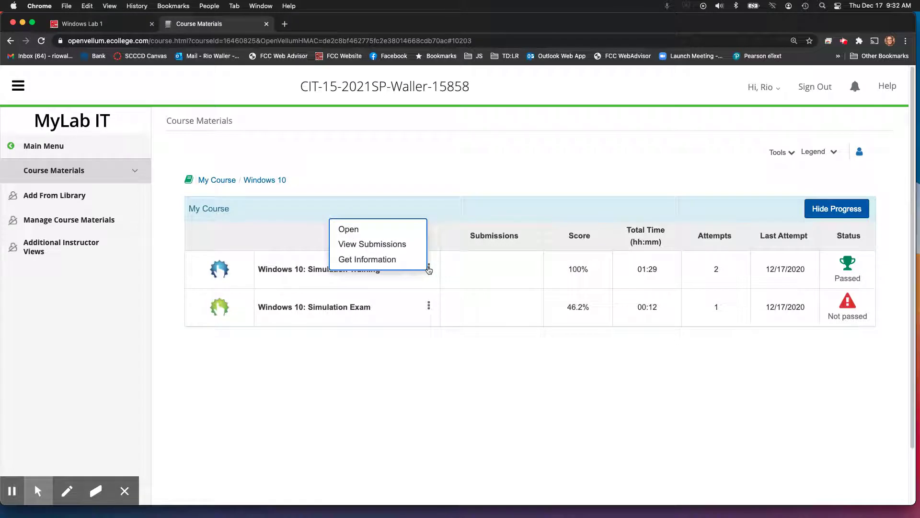
click(393, 245)
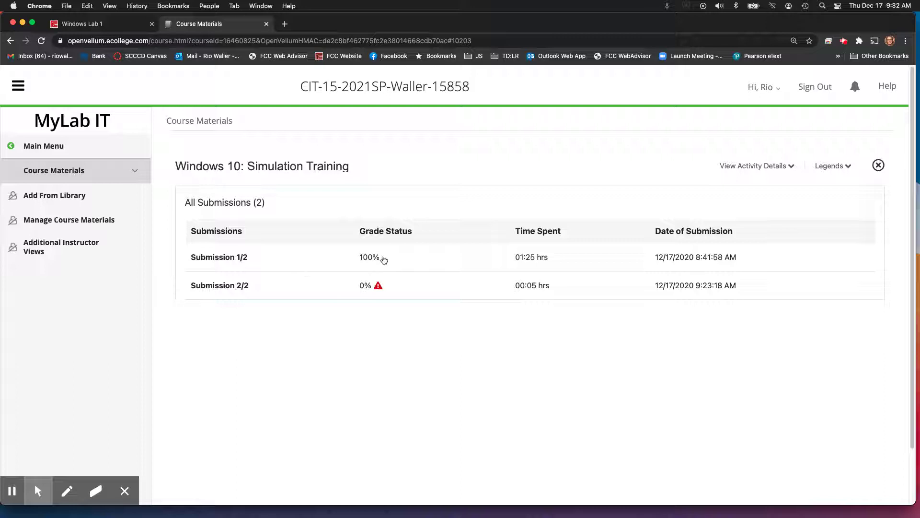
click(231, 259)
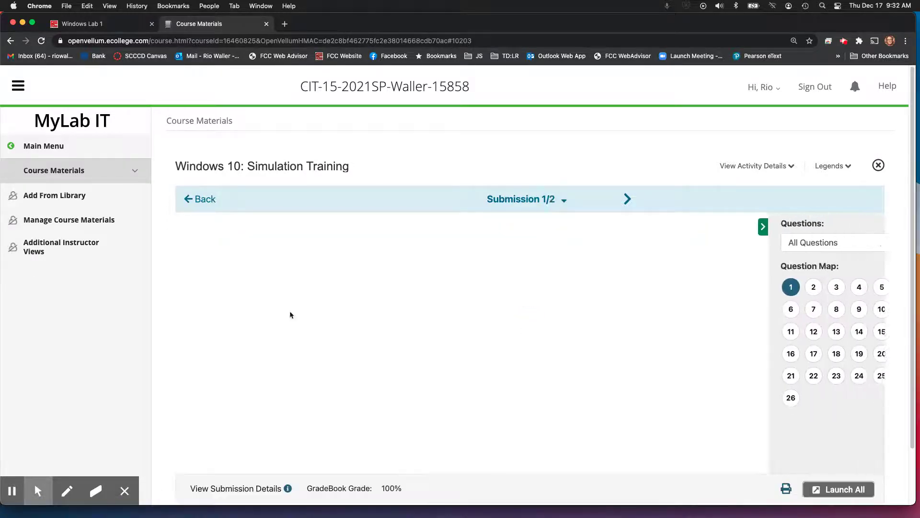
Step: Review the submission's question details and bring up its print options
scroll(372, 358, down, 3)
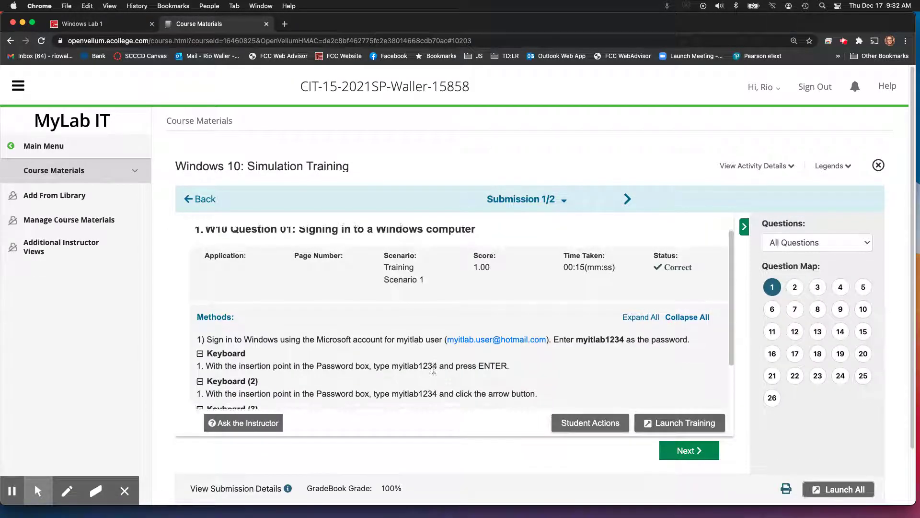
scroll(373, 362, up, 3)
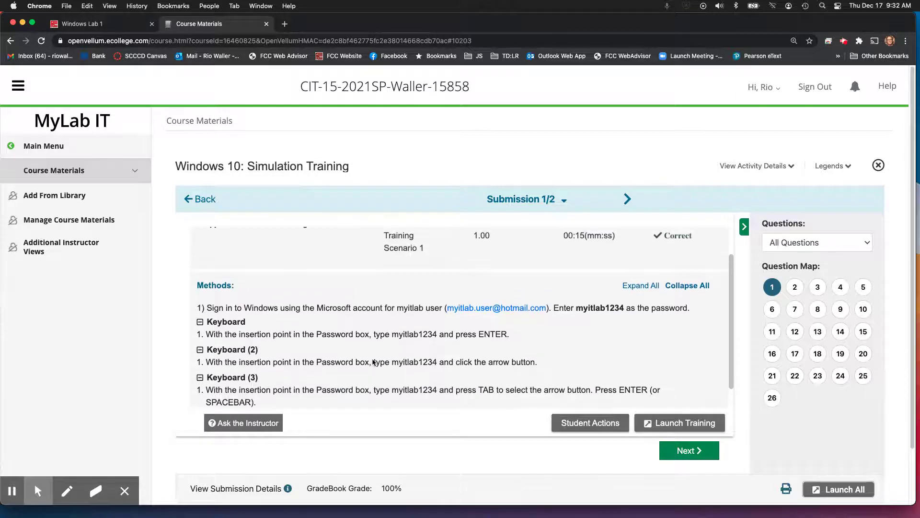
scroll(373, 362, down, 1)
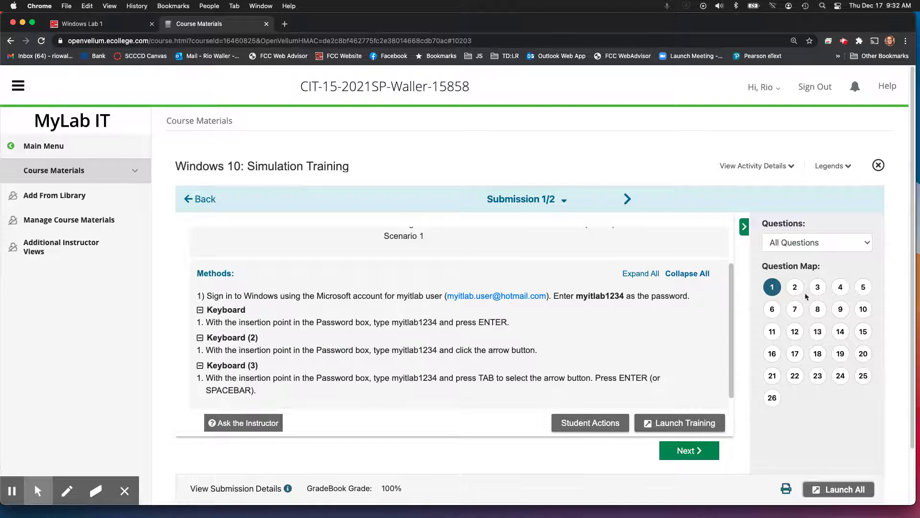
scroll(345, 349, down, 1)
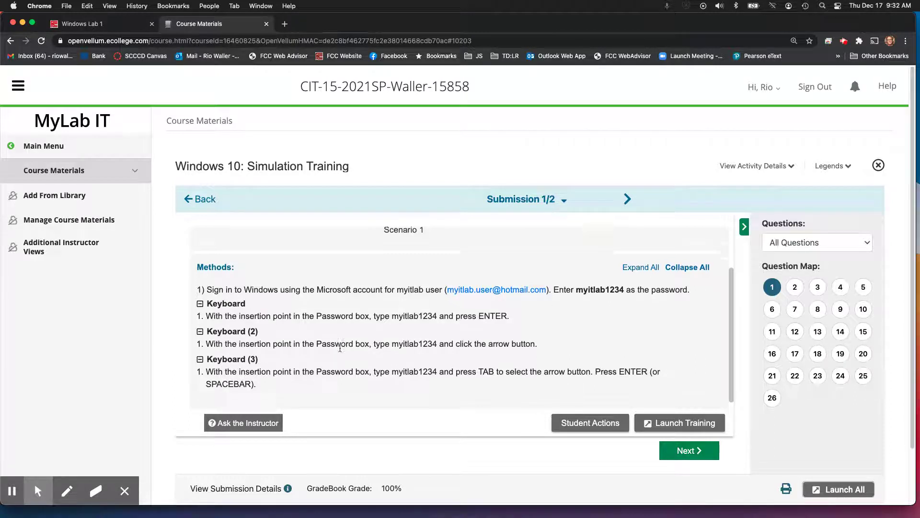
scroll(340, 346, up, 2)
scroll(340, 350, up, 1)
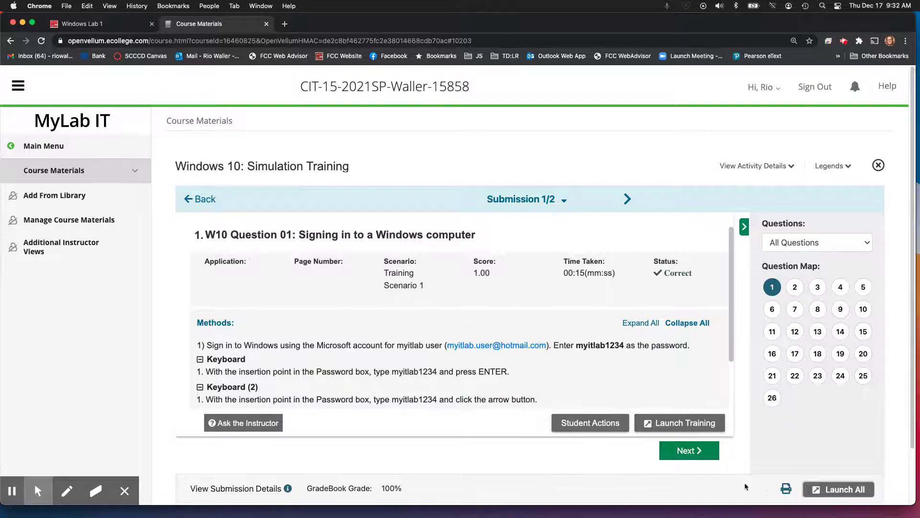
click(786, 489)
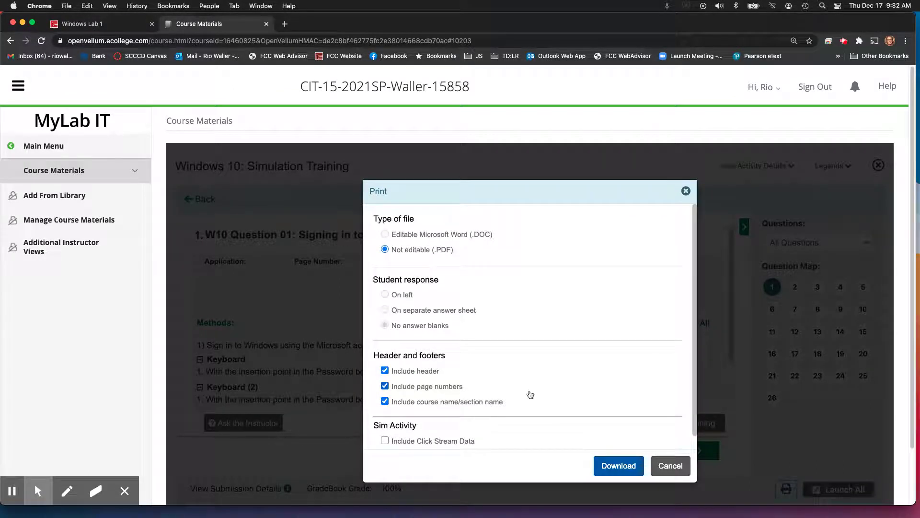
Step: Download the training submission report as a non-editable PDF, then cancel the print options
click(627, 468)
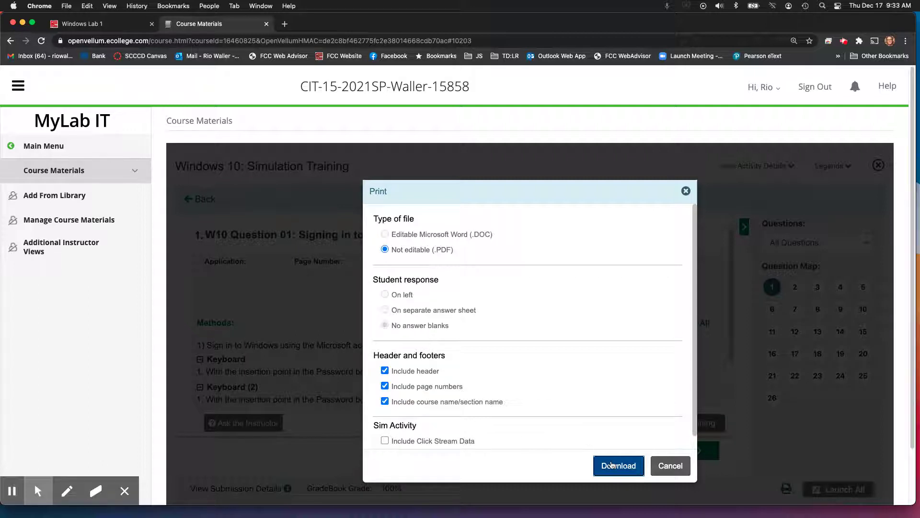
click(611, 464)
mouse_move(19, 489)
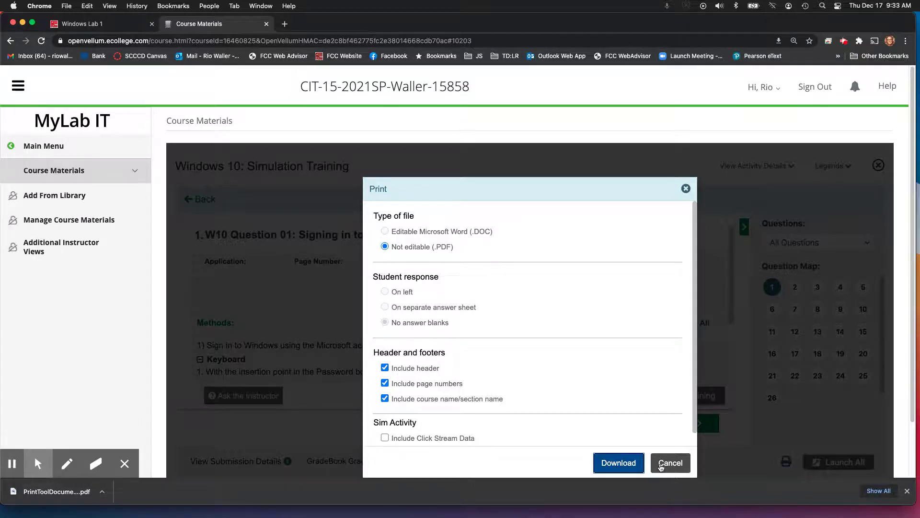
click(661, 466)
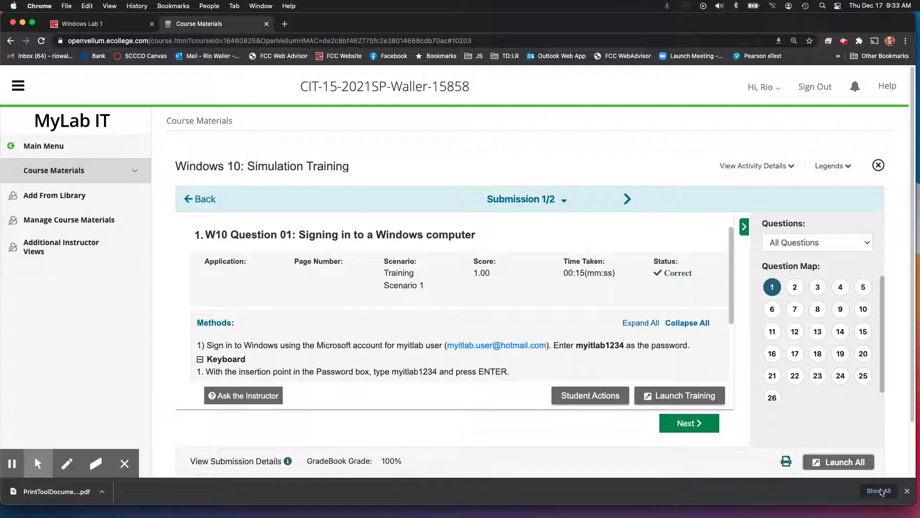
Step: Open Chrome's full downloads list and reveal PrintToolDocument (3).pdf in Finder
click(881, 490)
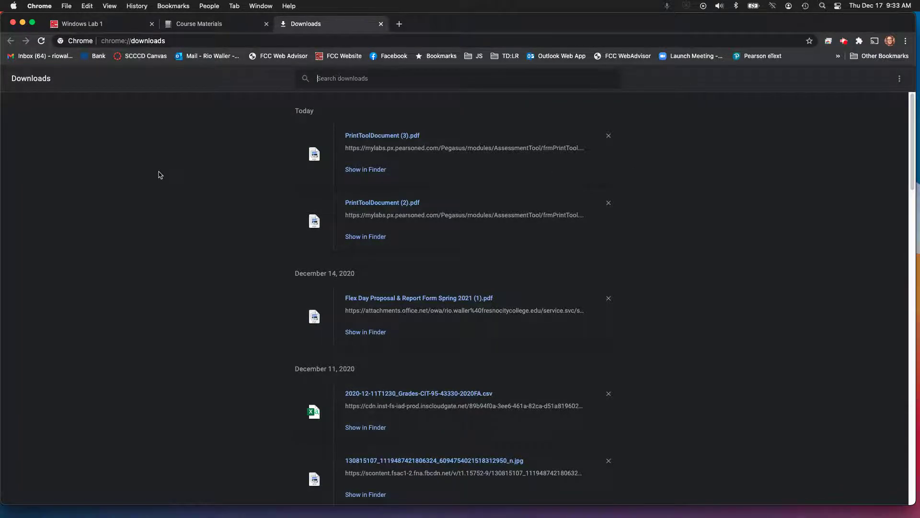
click(360, 170)
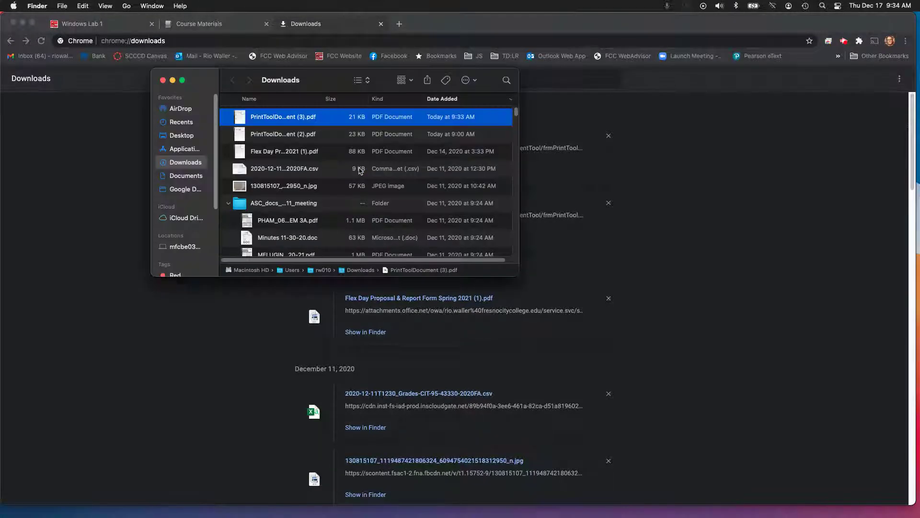
Step: Rename the downloaded PDF to WindowsLabTraining.pdf and close the Finder Downloads window
right_click(267, 118)
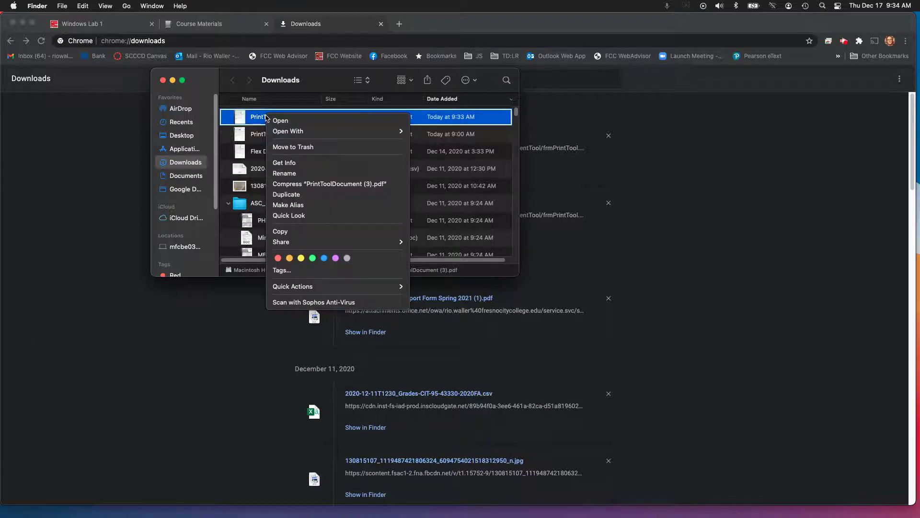
click(288, 174)
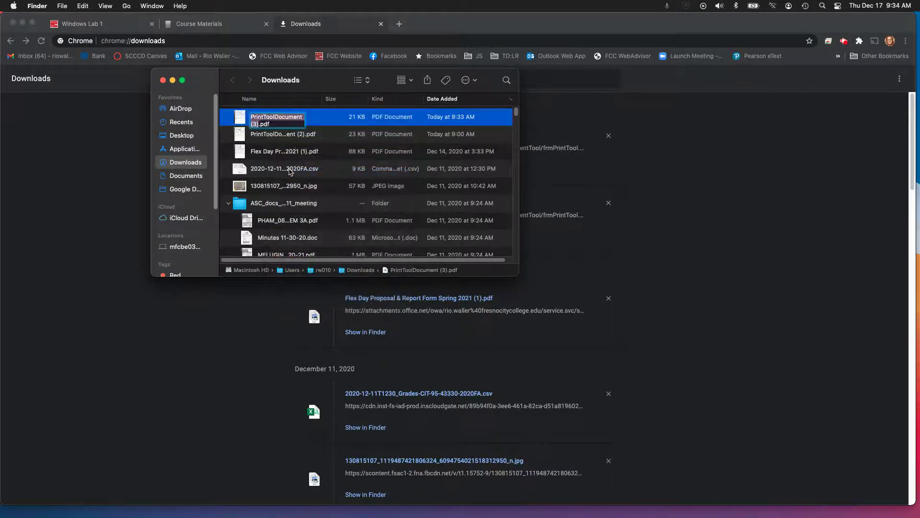
text(Window)
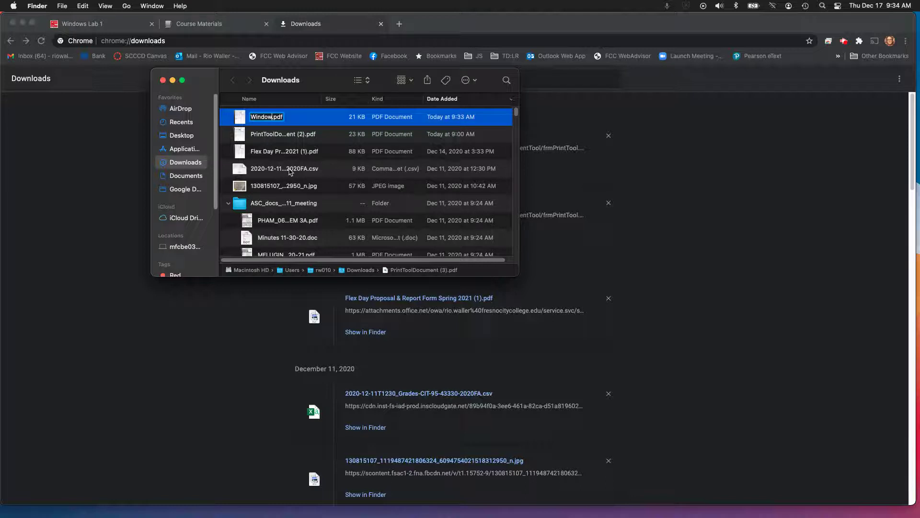
text(sLabTraining)
key(Return)
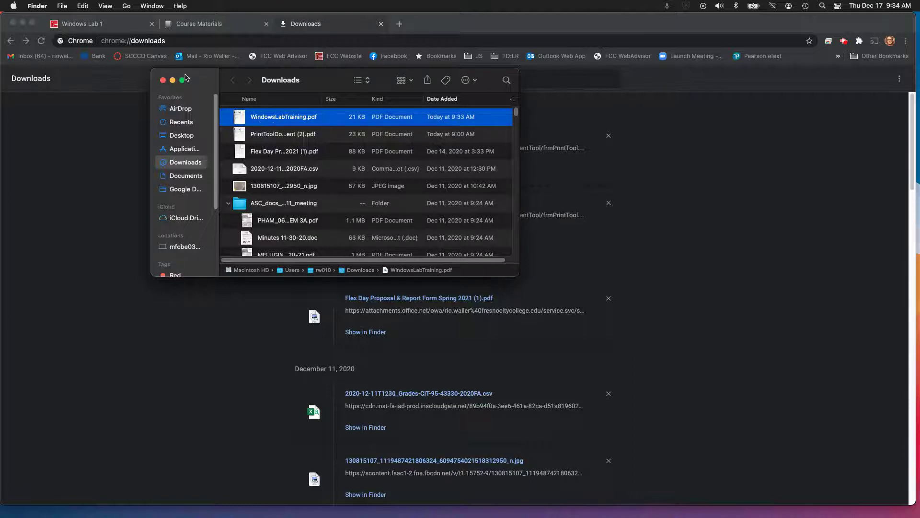
drag(195, 76, 241, 175)
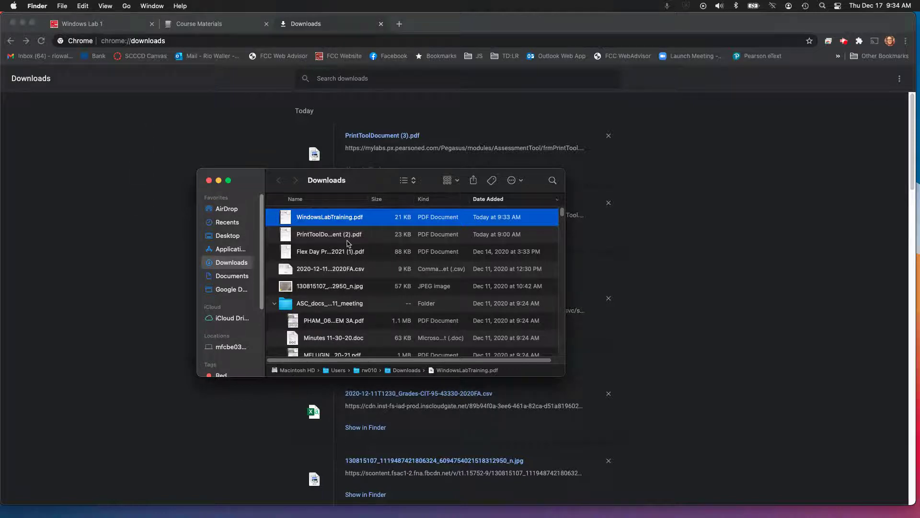
click(208, 181)
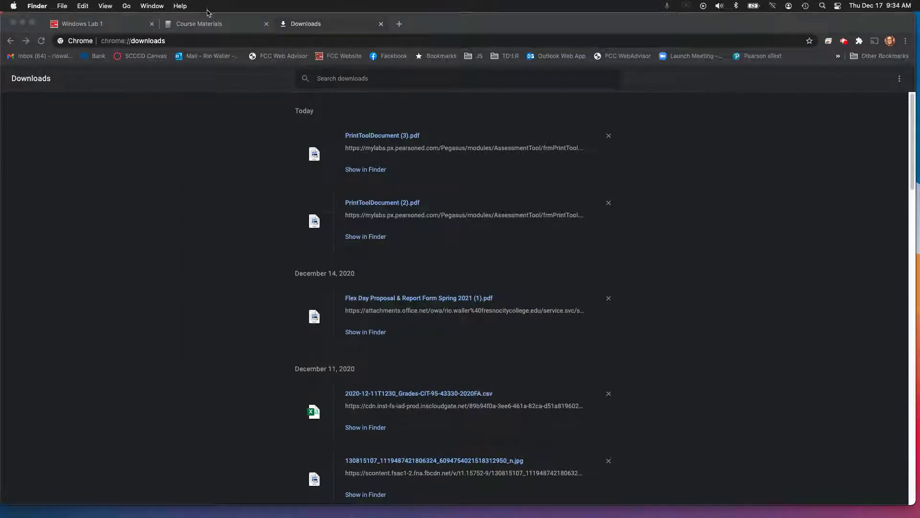
Step: Go back to the MyLab IT course materials and open the Windows 10 folder
click(221, 24)
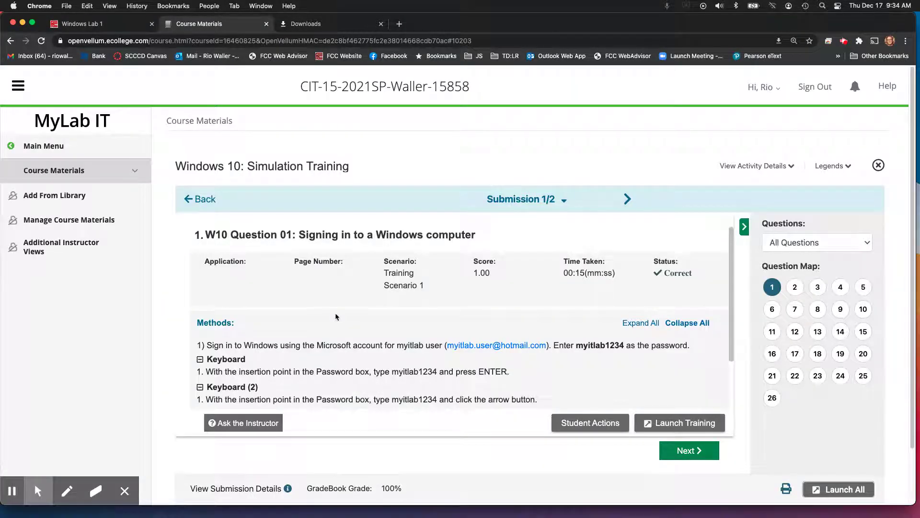
click(188, 199)
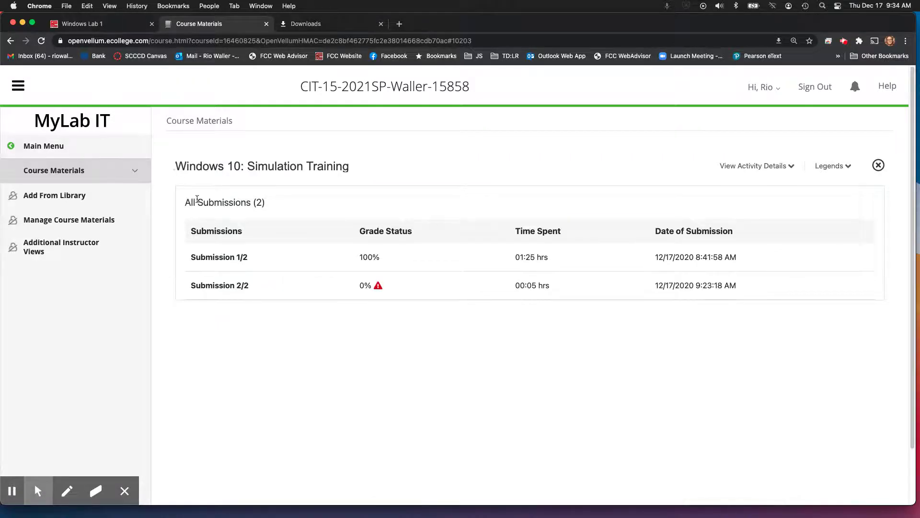
click(52, 173)
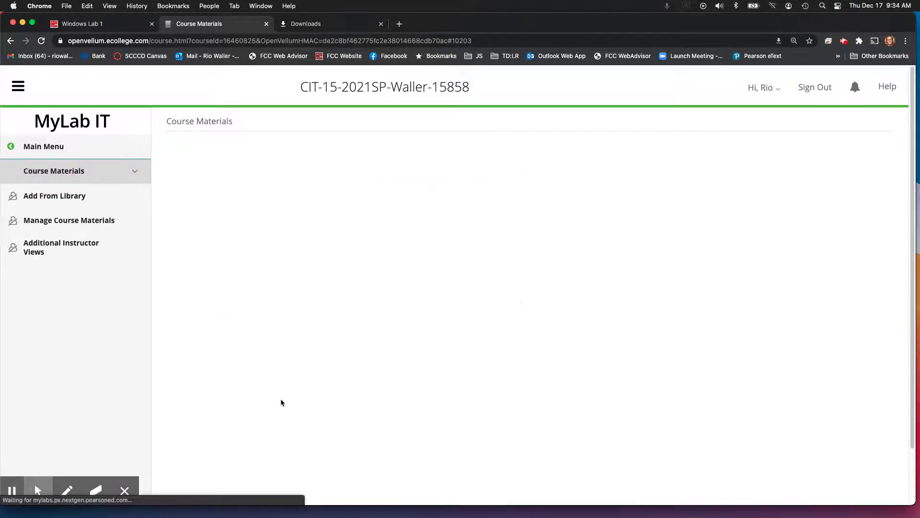
click(61, 182)
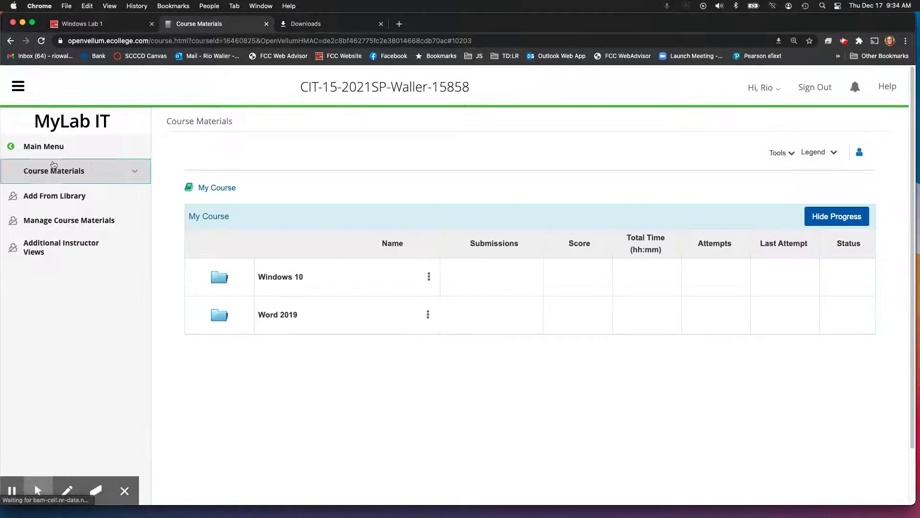
click(276, 271)
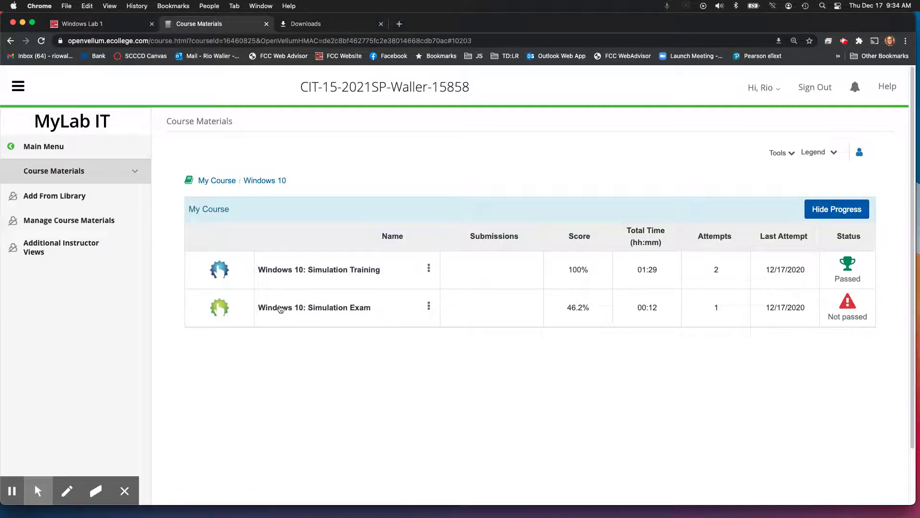
Step: Open the first graded Simulation Exam submission and bring up its print options
click(429, 305)
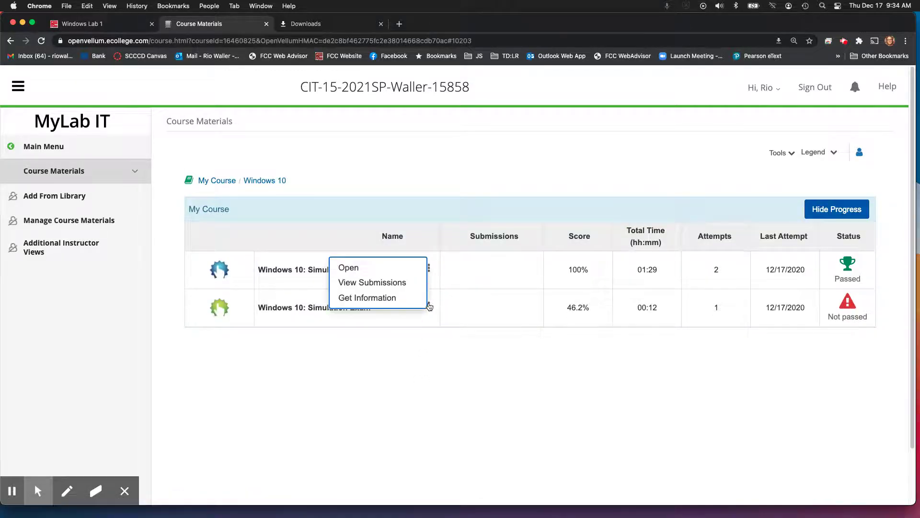
click(400, 282)
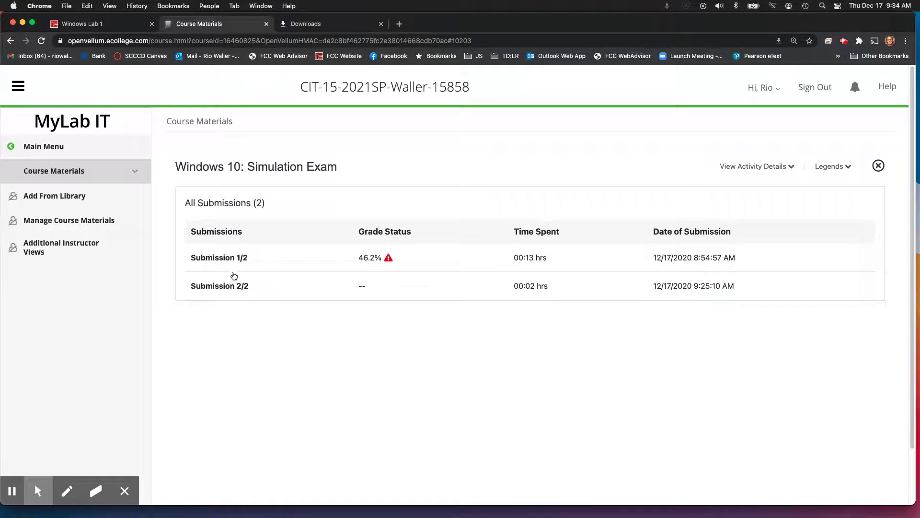
click(230, 258)
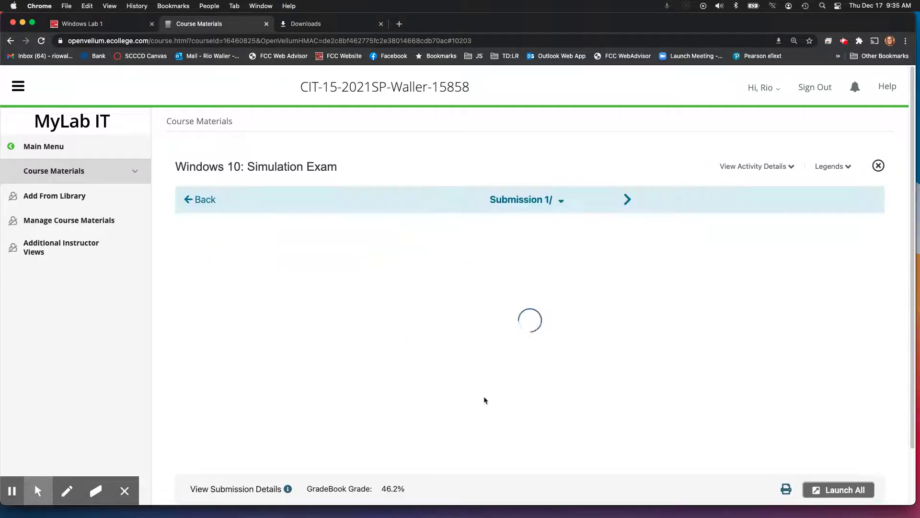
scroll(484, 397, down, 1)
scroll(484, 397, down, 1)
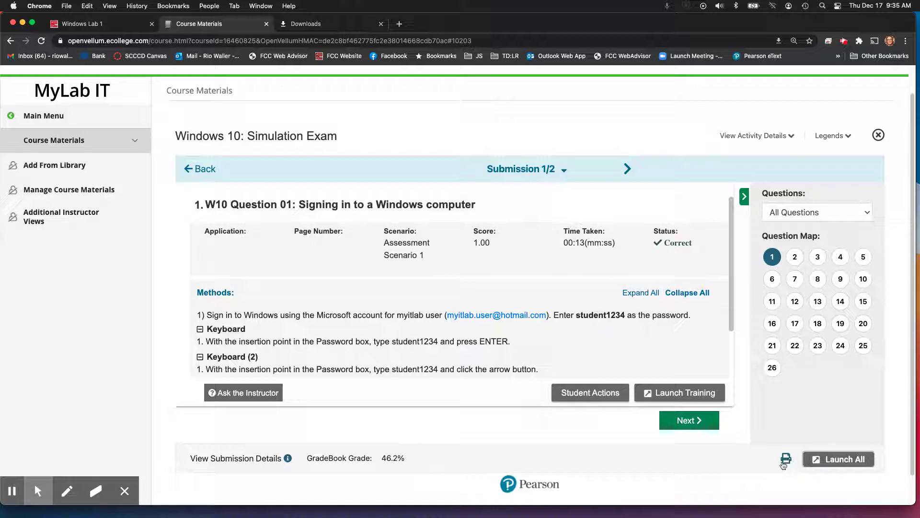
click(788, 459)
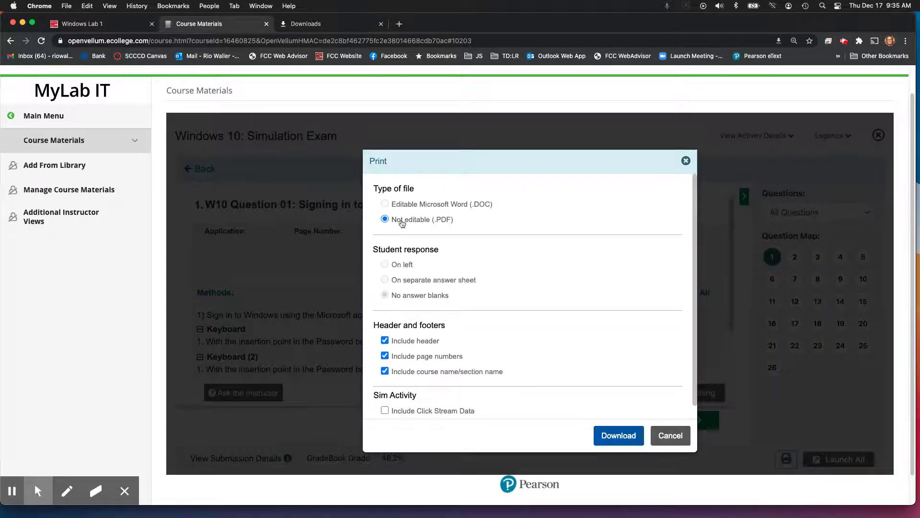
Step: Download the Simulation Exam report as a non-editable PDF and show all Chrome downloads
click(615, 437)
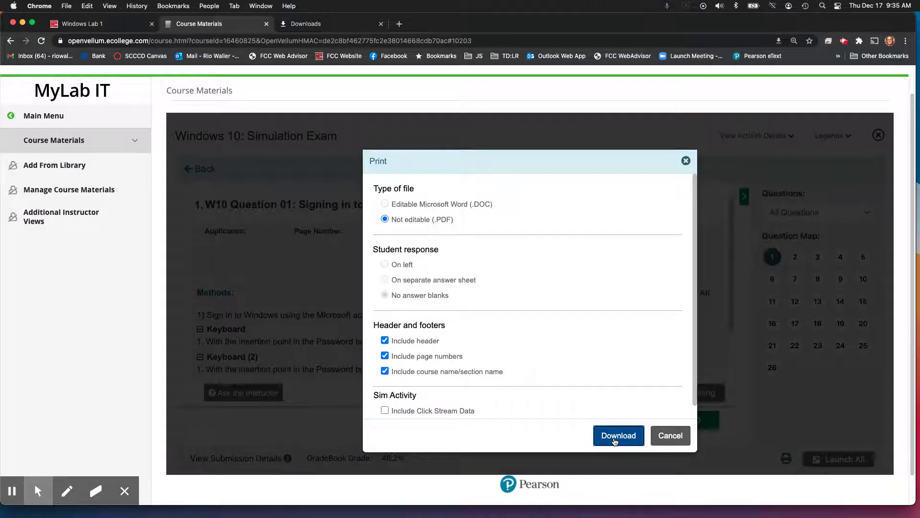
mouse_move(35, 488)
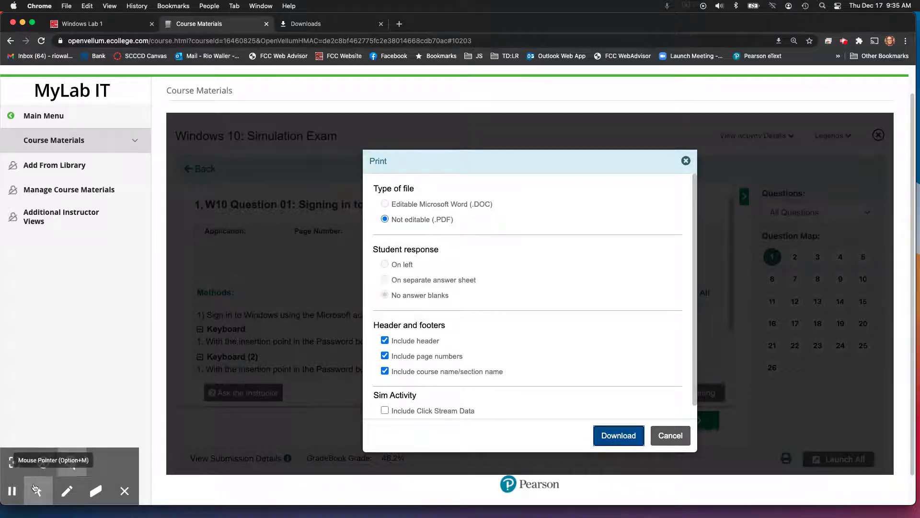
click(24, 402)
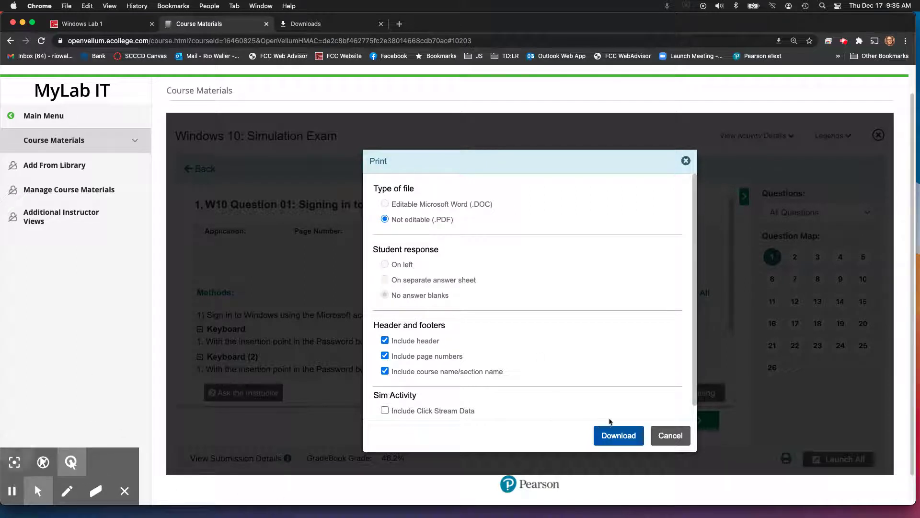
click(610, 426)
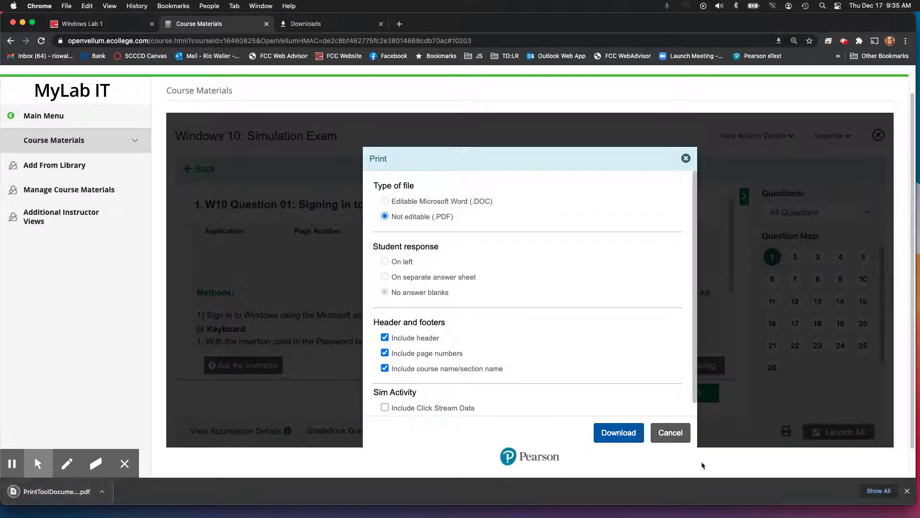
click(876, 492)
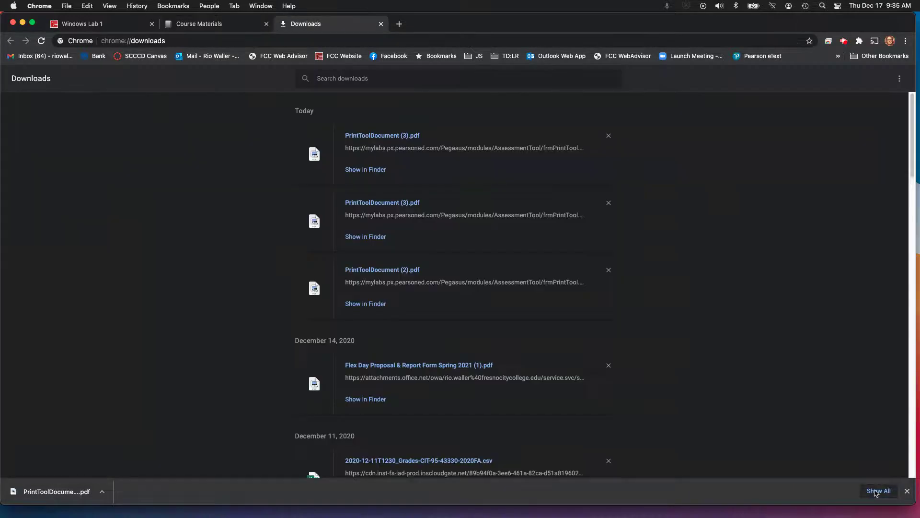
Step: Rename PrintToolDocument (3).pdf to WindowsLabExam.pdf in Finder, check the name, and close the window
click(368, 169)
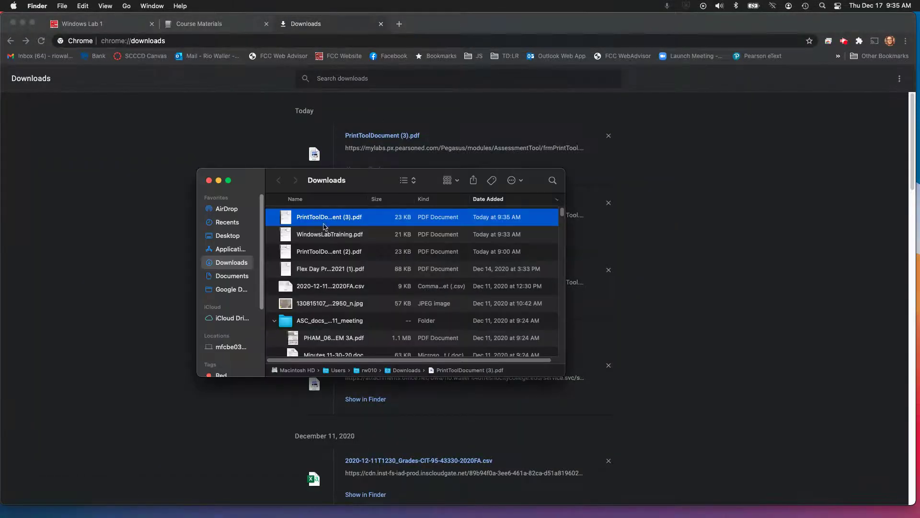
right_click(315, 222)
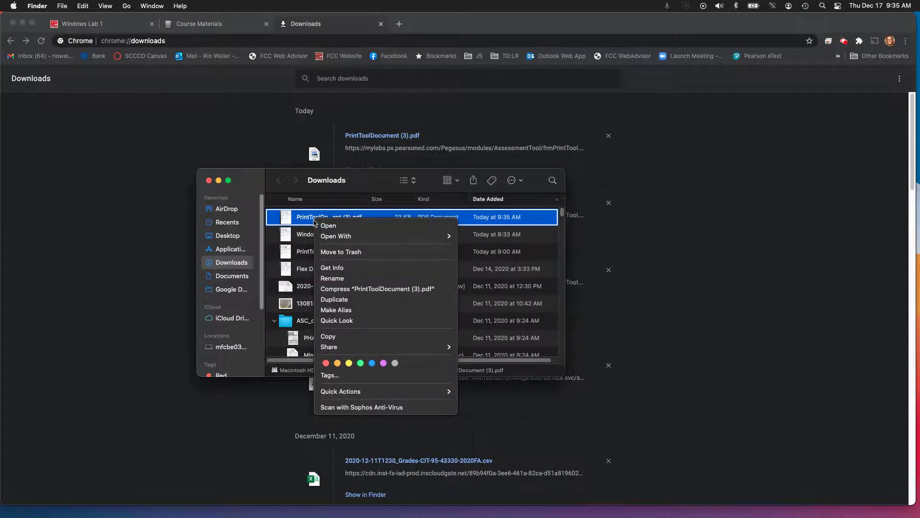
click(339, 279)
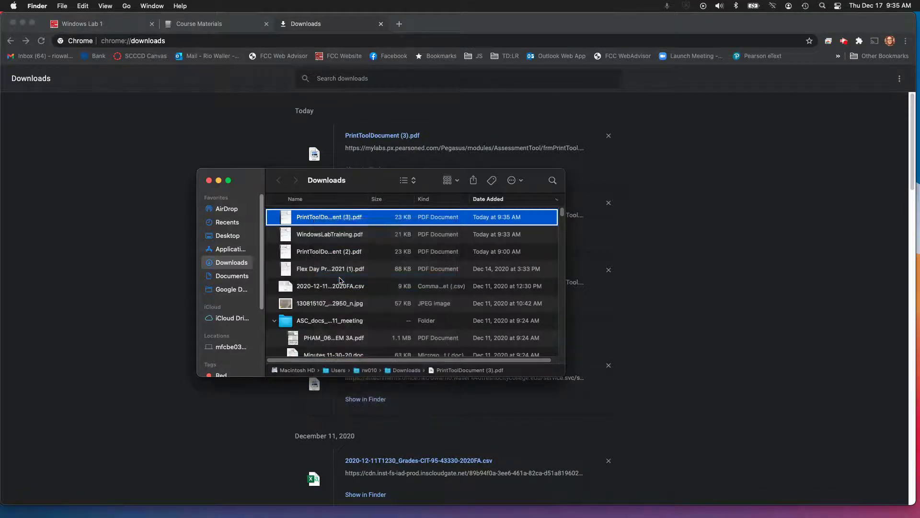
text(WindowsLa)
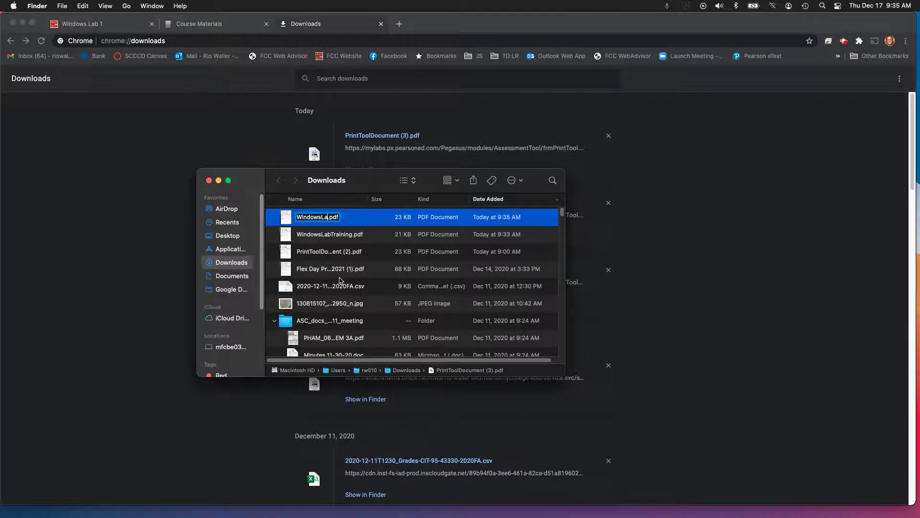
text(bExam)
key(Return)
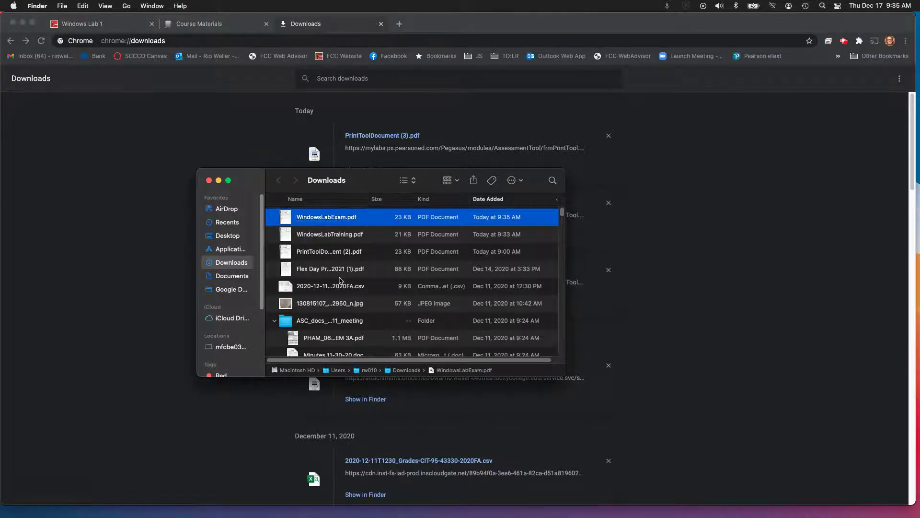
right_click(316, 222)
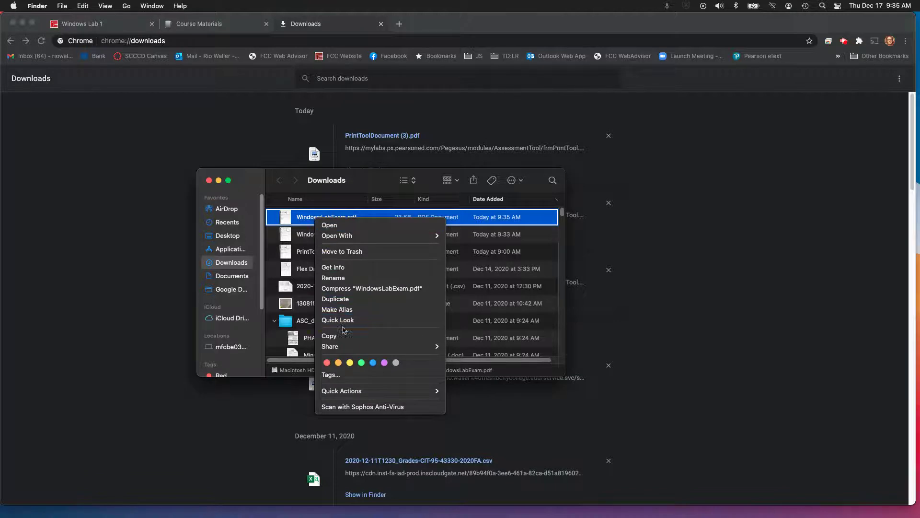
click(345, 278)
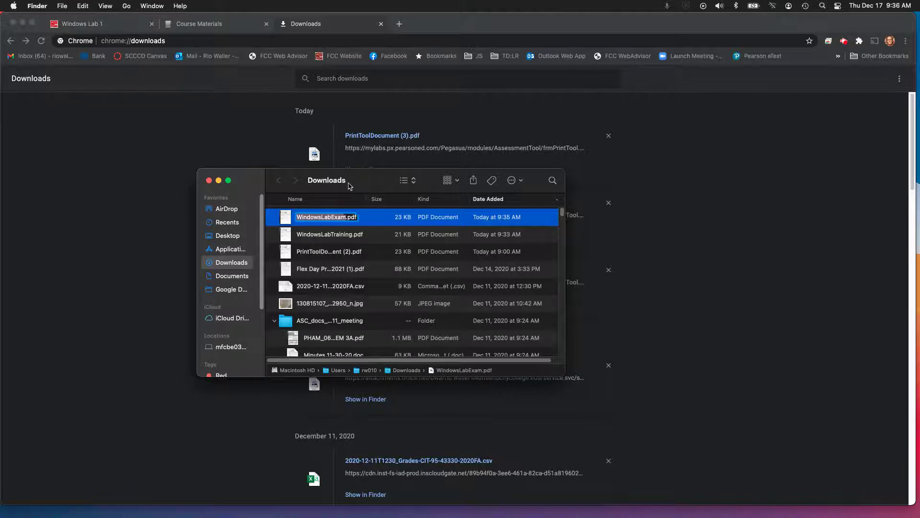
click(209, 181)
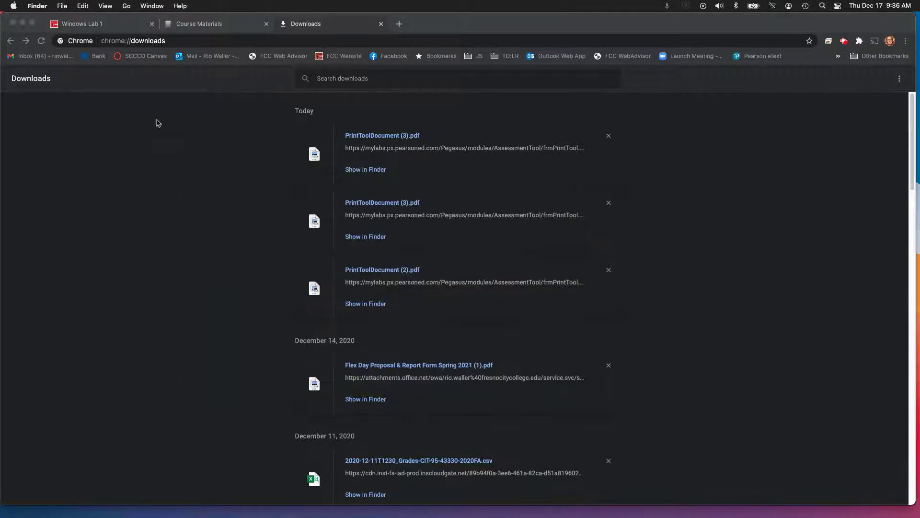
Step: Return to the Windows Lab 1 assignment in Canvas and start a submission
click(112, 26)
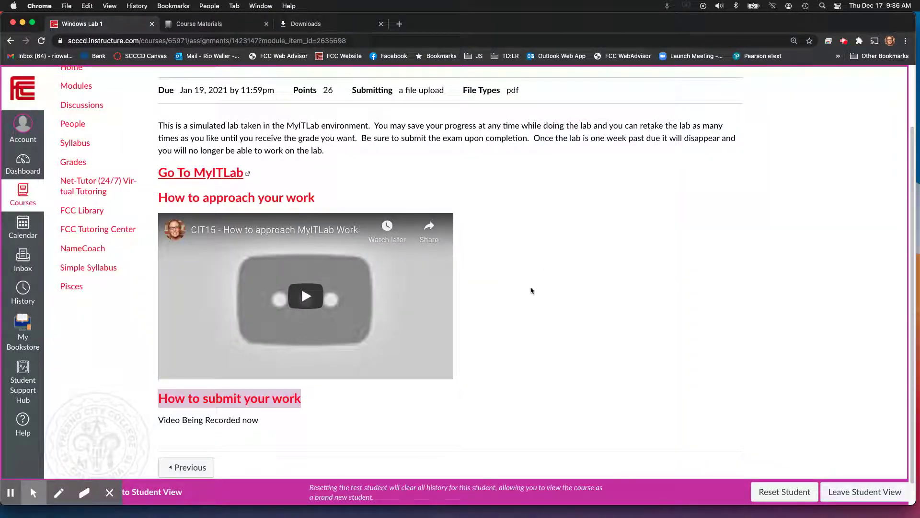
scroll(544, 335, down, 1)
scroll(544, 335, up, 3)
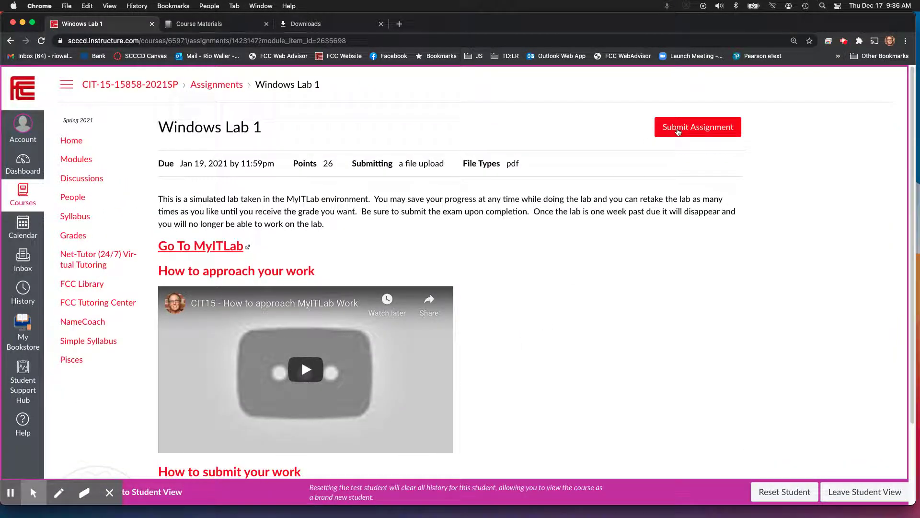
click(678, 130)
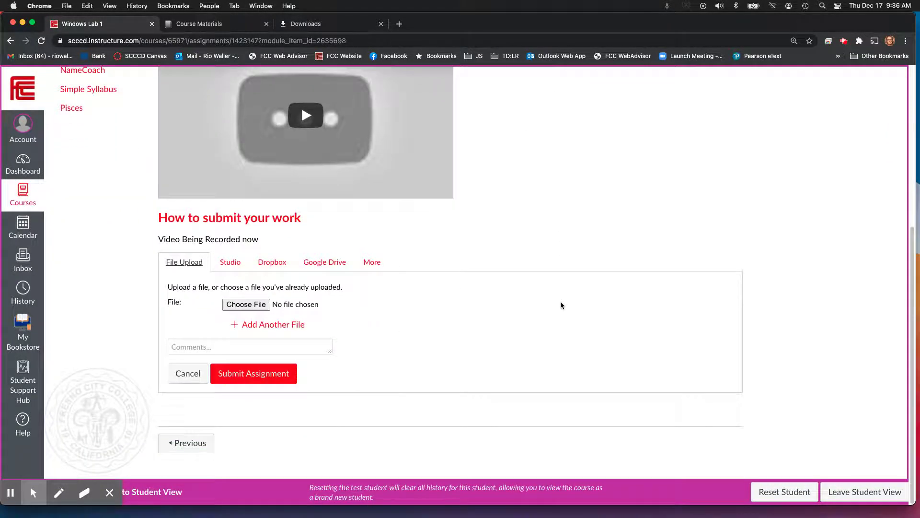
Step: Attach WindowsLabExam.pdf from the Downloads folder under File Upload
click(244, 307)
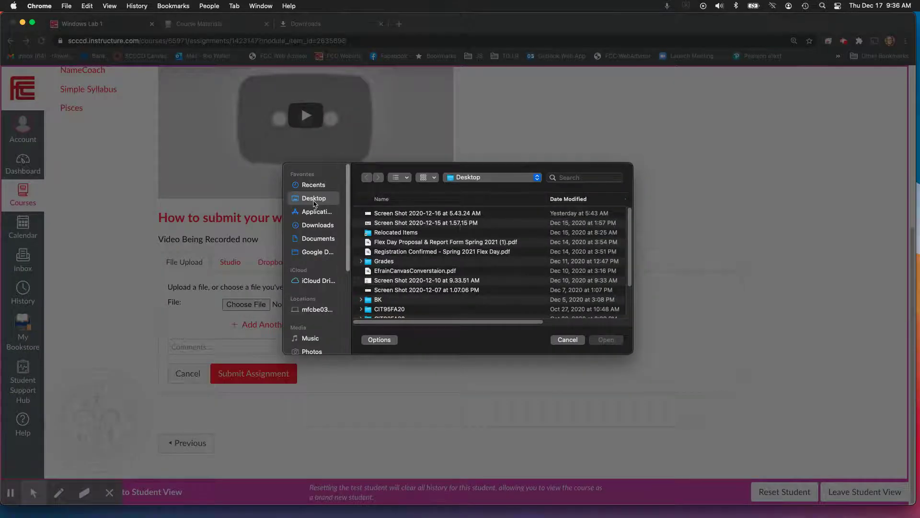
click(323, 230)
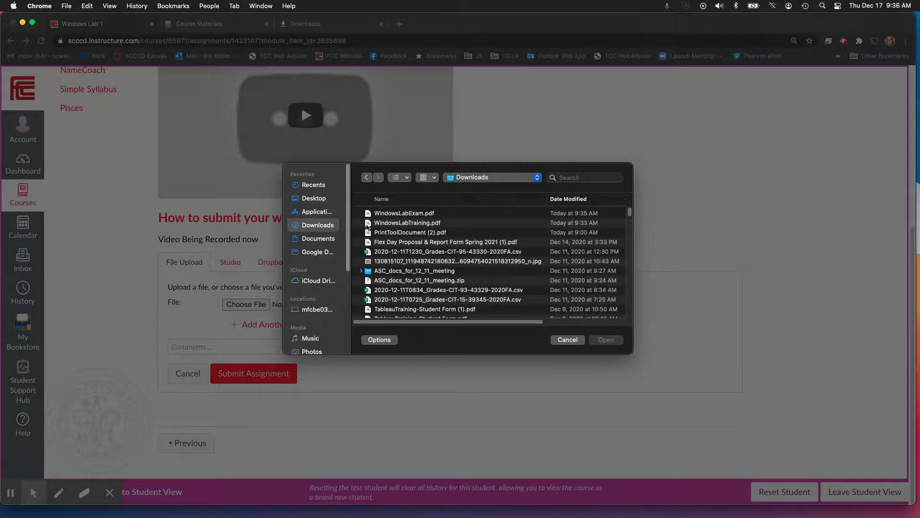
click(415, 214)
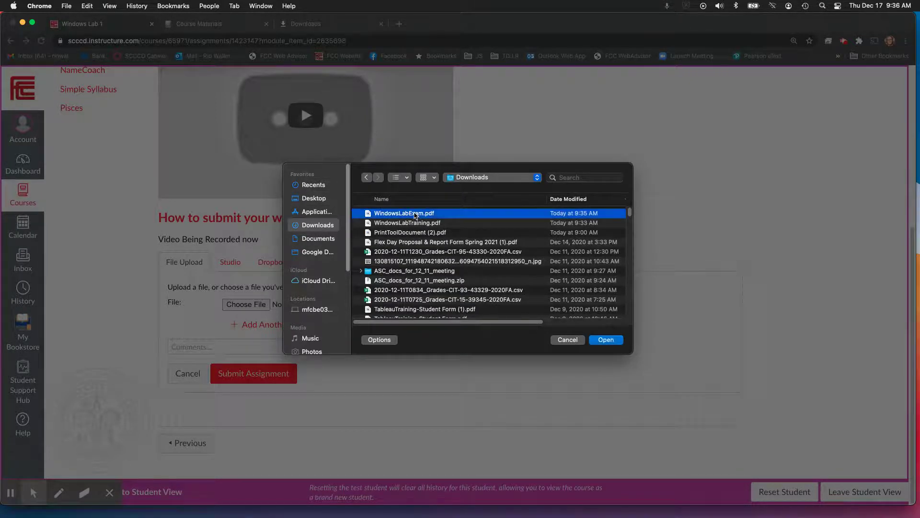
click(604, 340)
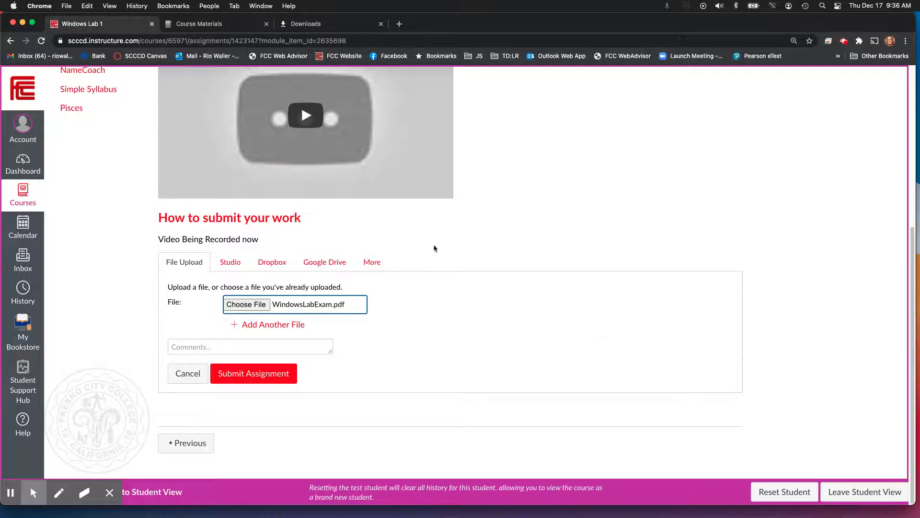
Step: Add WindowsLabTraining.pdf as a second file, review the form, and open a blank tab
click(257, 327)
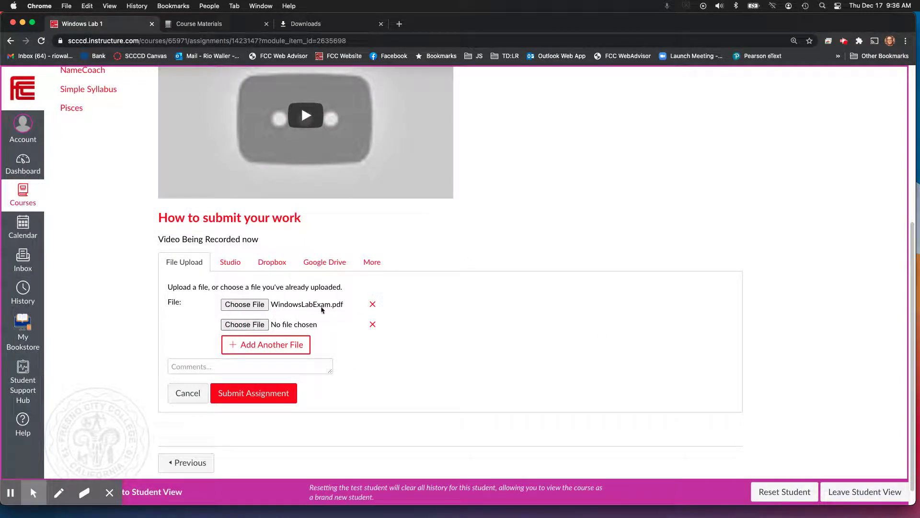
click(241, 326)
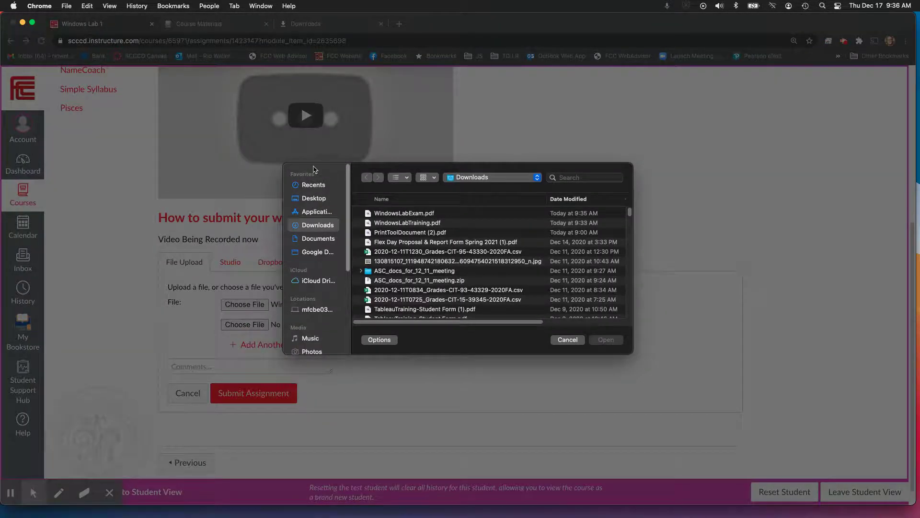
click(411, 223)
click(609, 341)
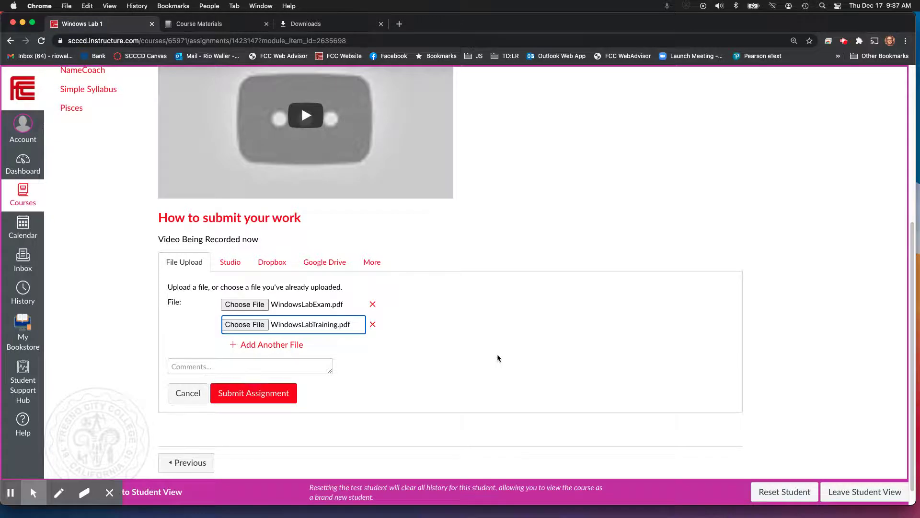
scroll(497, 358, down, 1)
scroll(498, 358, up, 5)
scroll(498, 358, up, 2)
scroll(498, 358, down, 4)
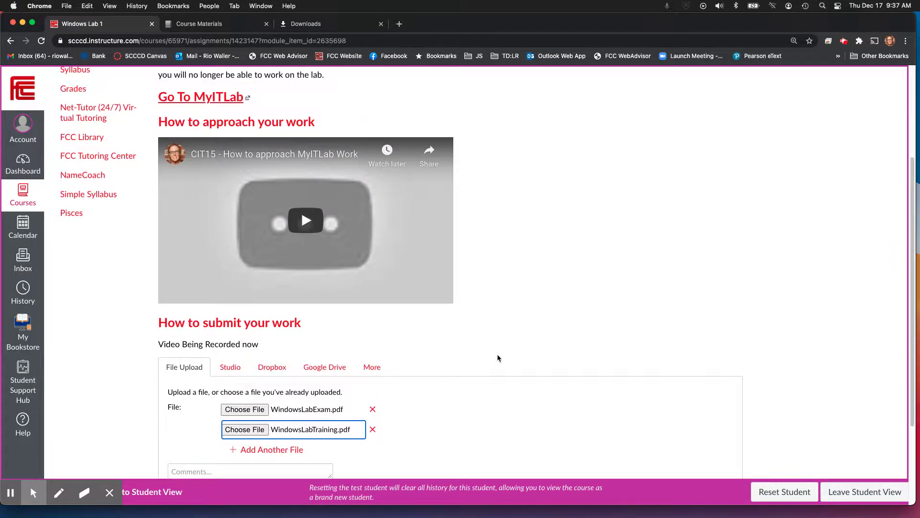
scroll(497, 358, up, 1)
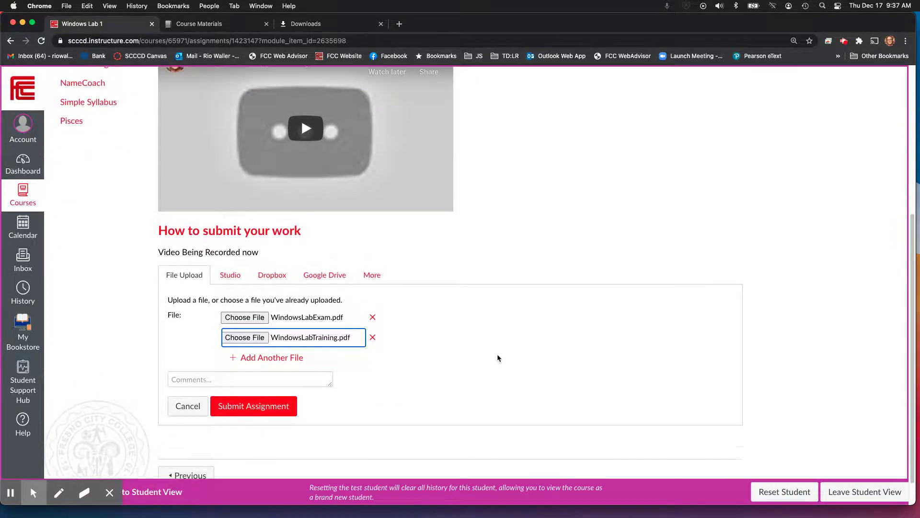
click(399, 23)
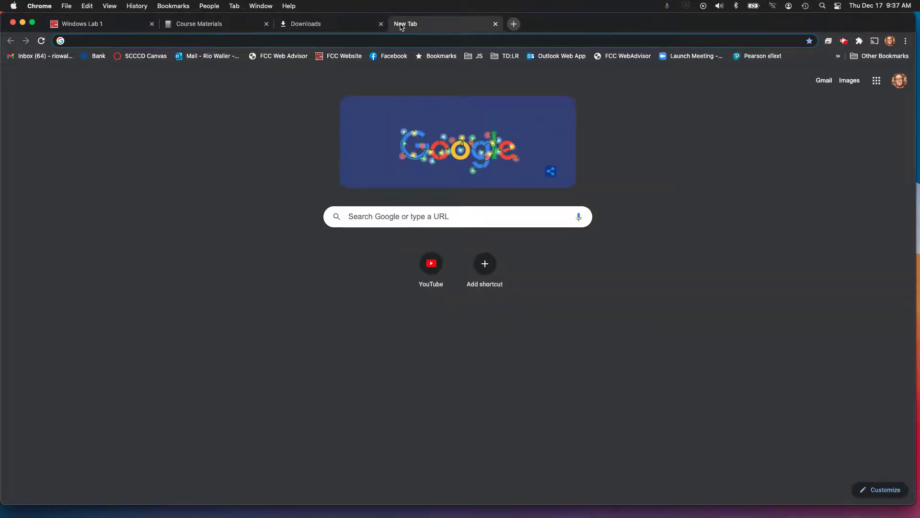
Step: Start a Google calculation reading '100% * 50% +', then go back to the MyLab IT course materials
click(364, 212)
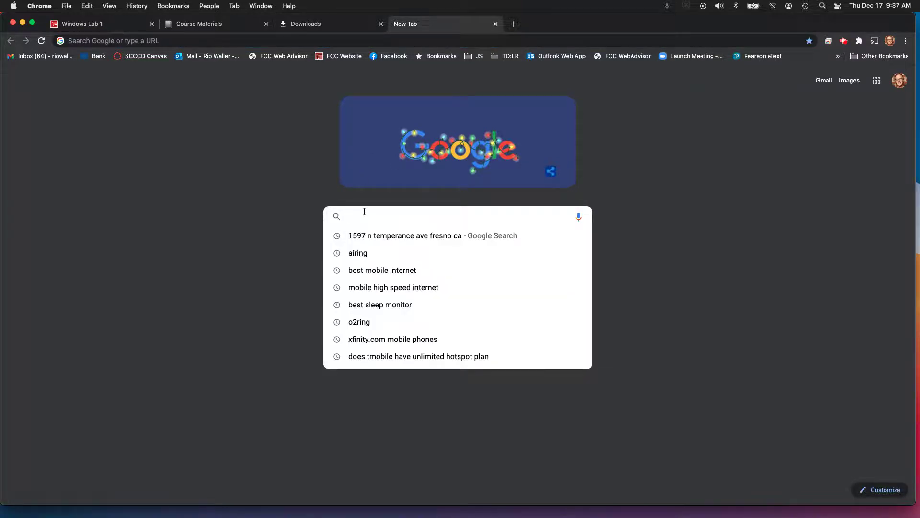
text(100)
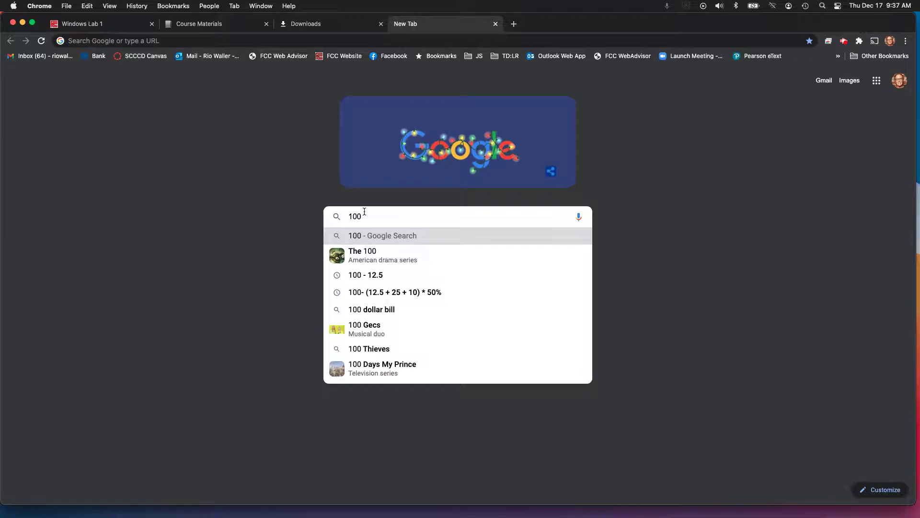
text(%)
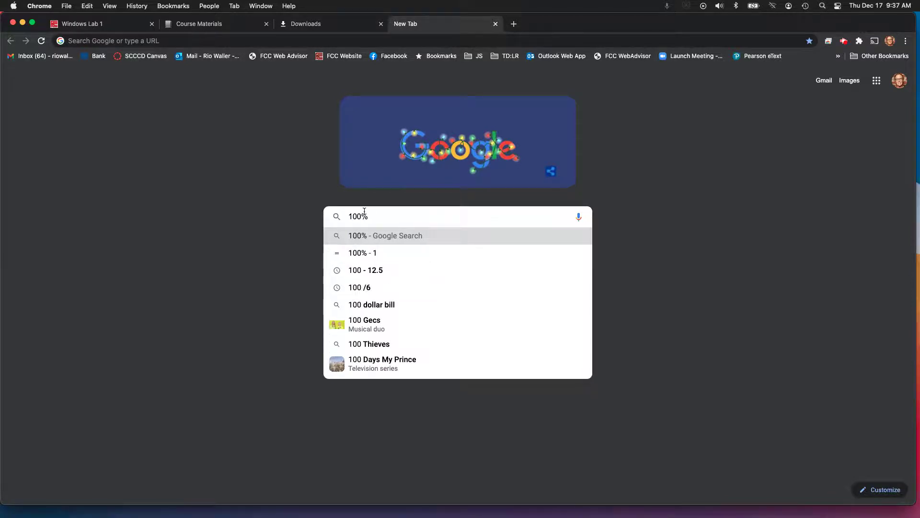
text( * )
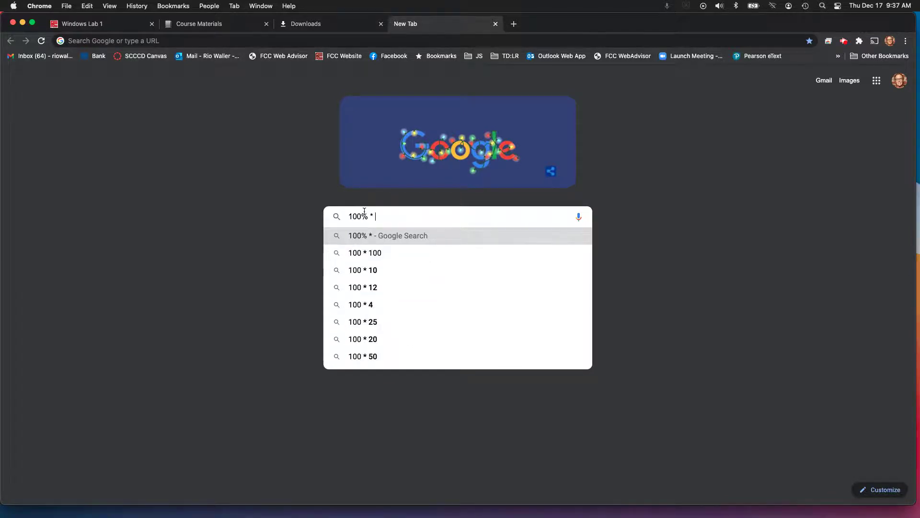
text(50%)
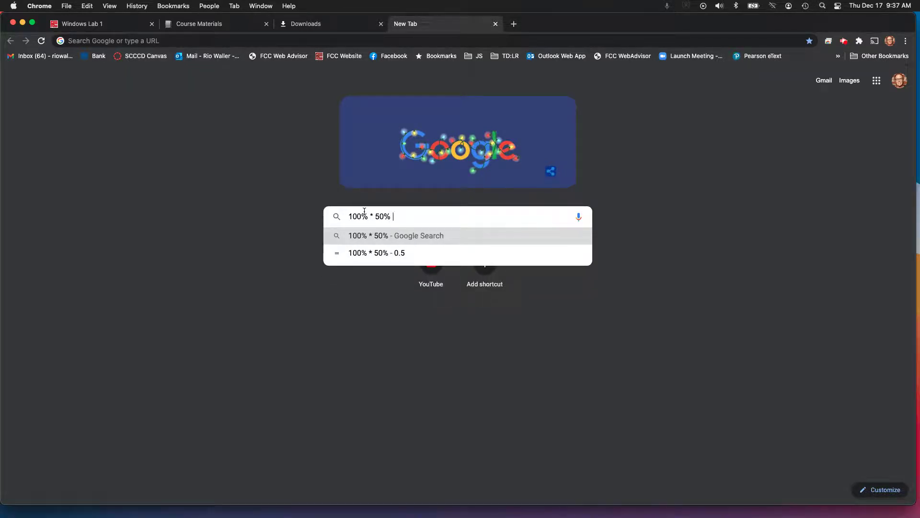
text(+)
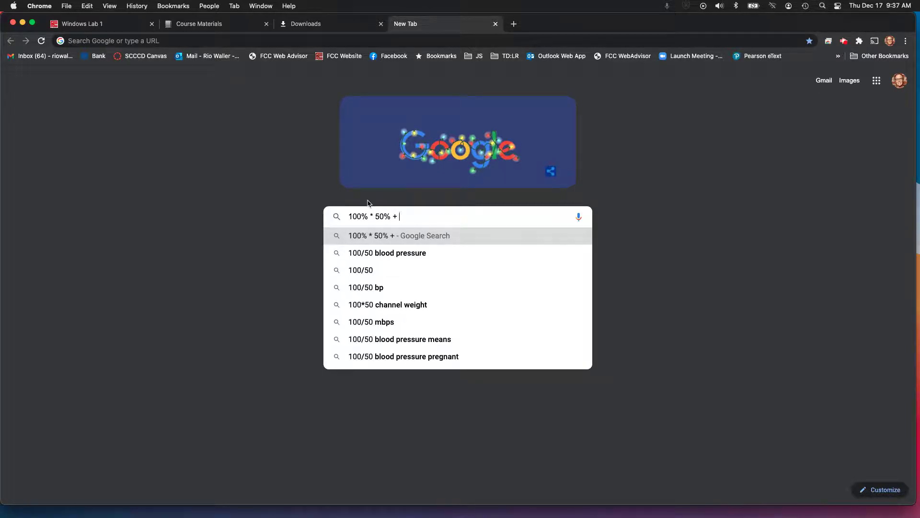
click(215, 24)
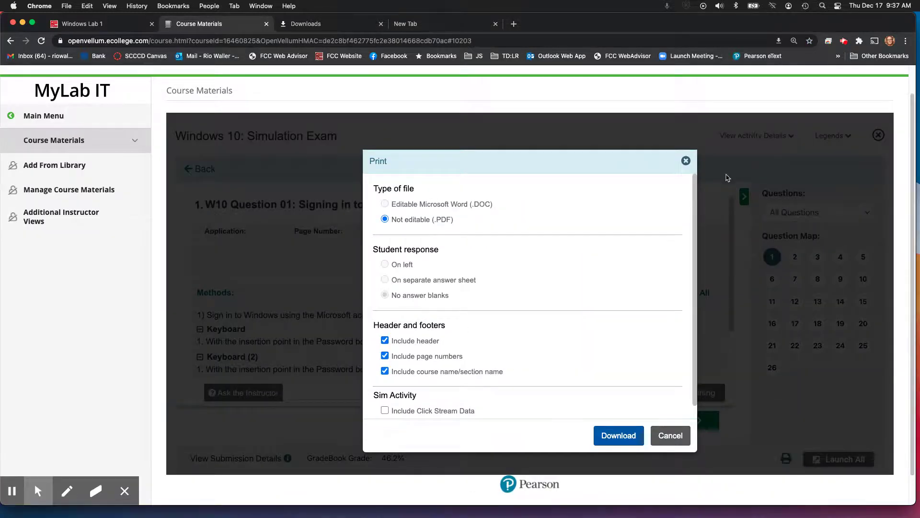
Step: Close the print options to show the Simulation Exam's 46.2% GradeBook Grade
click(686, 161)
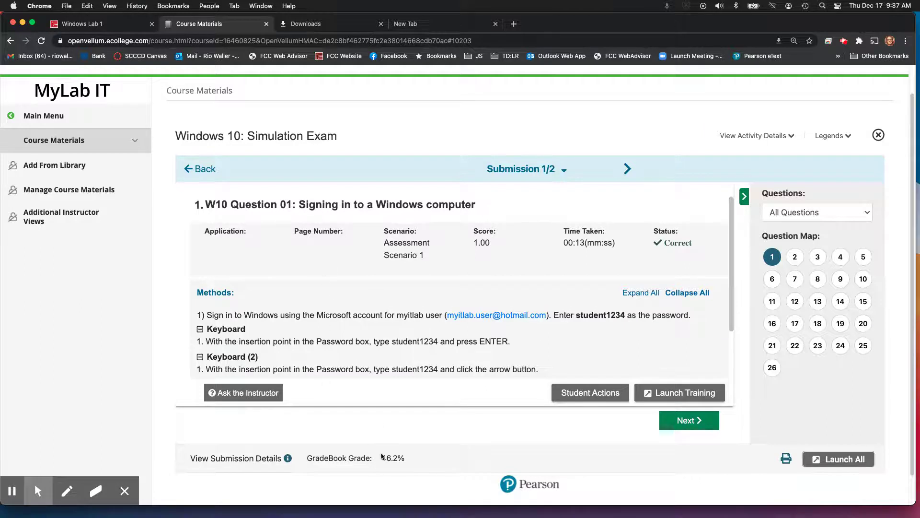
Step: Complete the formula as (100% * 50% + 46.2% * 50%) and calculate it to get 0.731
click(430, 21)
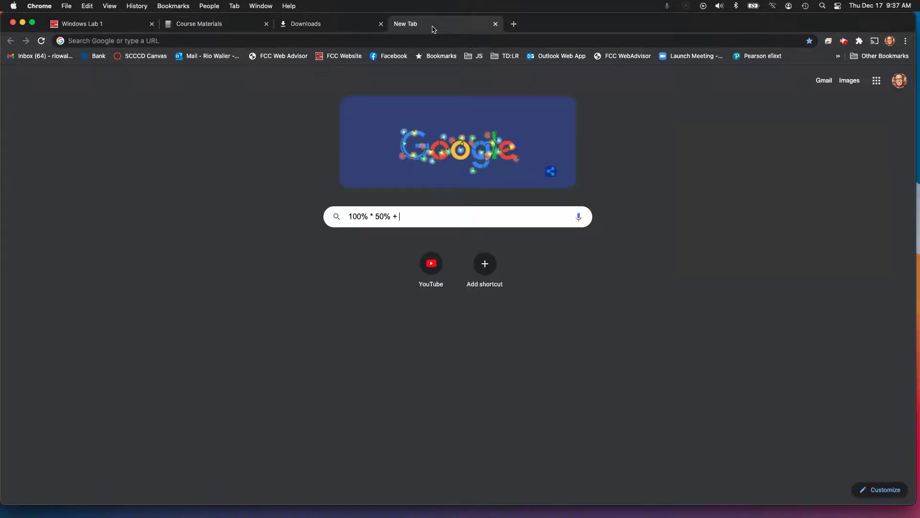
text(4)
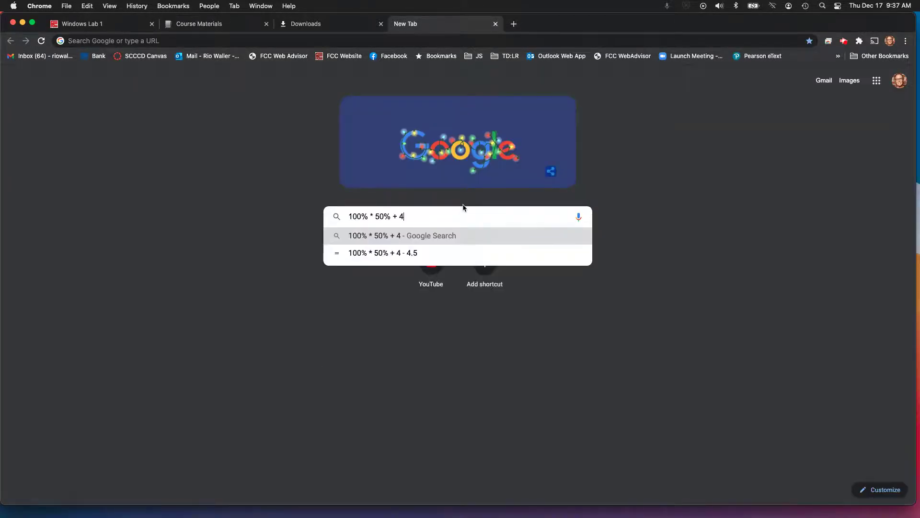
key(BackSpace)
text(46.2%)
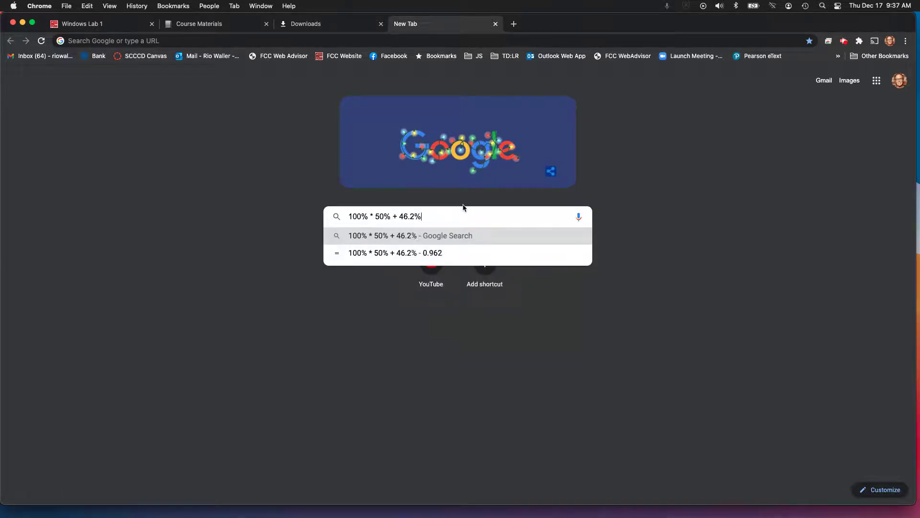
text( * )
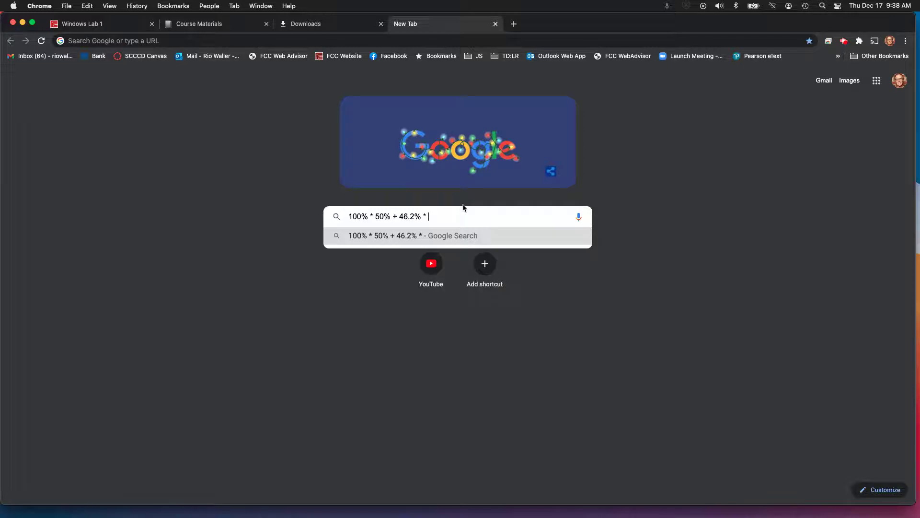
text(50%)
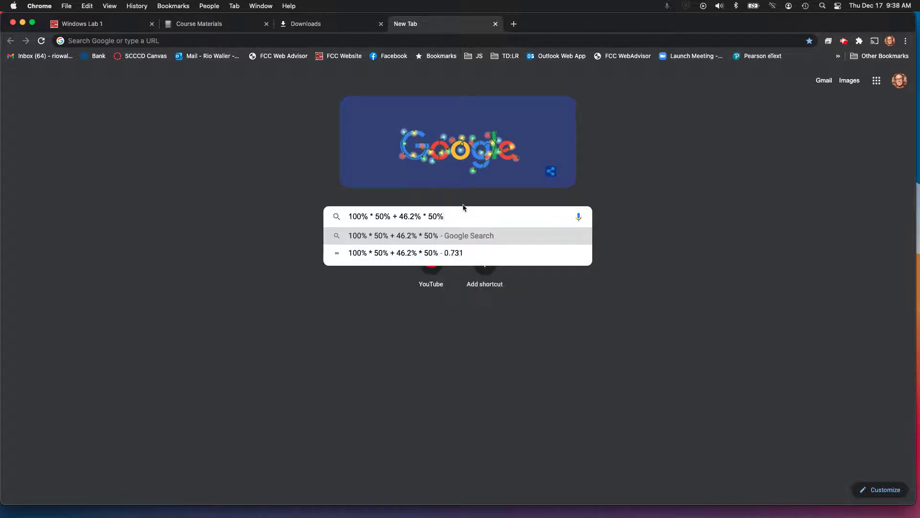
text())
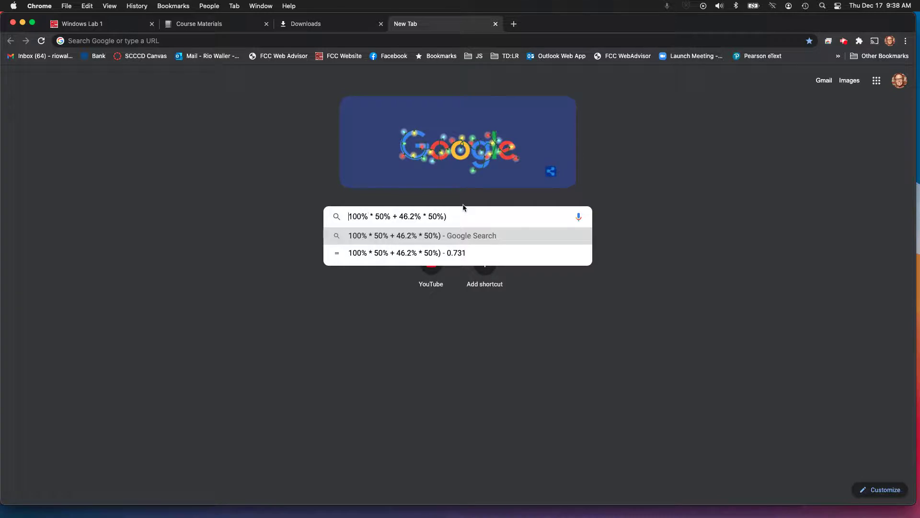
key(Left)
key(Left)
key(Left)
key(Left)
text(()
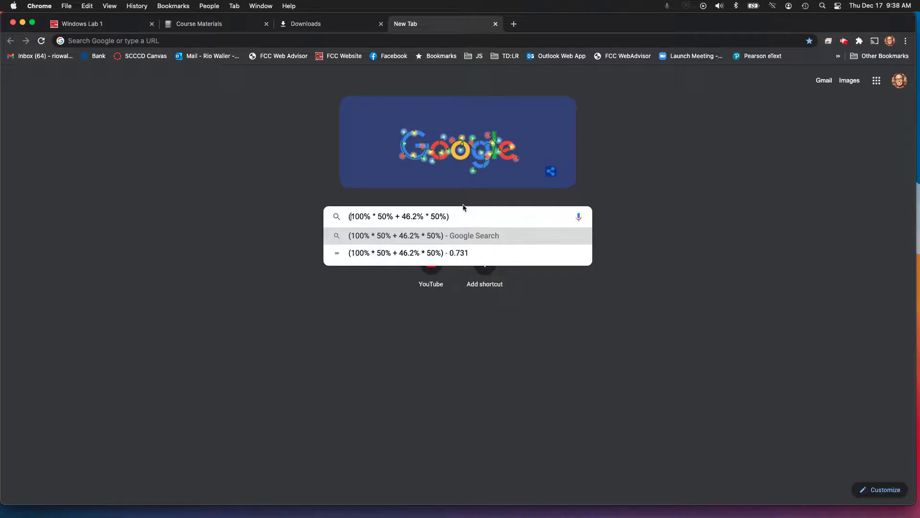
key(Return)
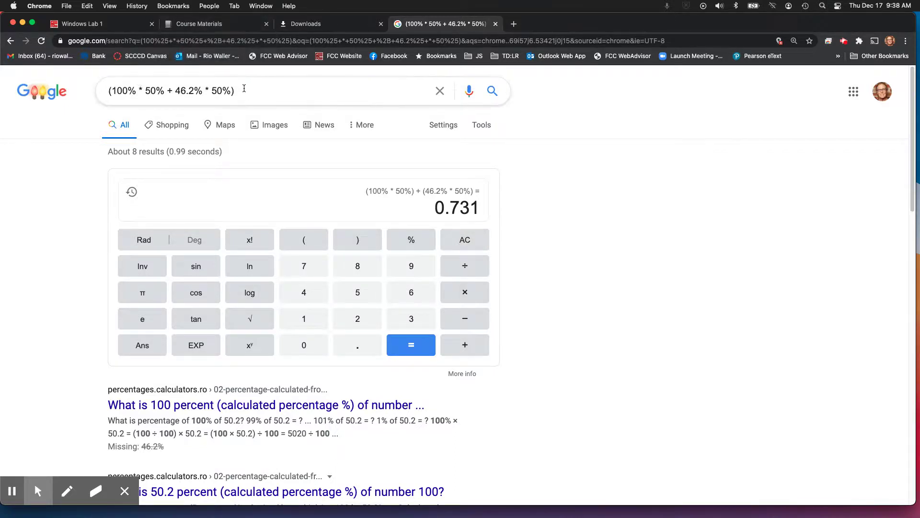
click(250, 92)
Step: Add '*' to the formula, check Windows Lab 1 is worth 26 points, and start a comment
text(*)
click(109, 25)
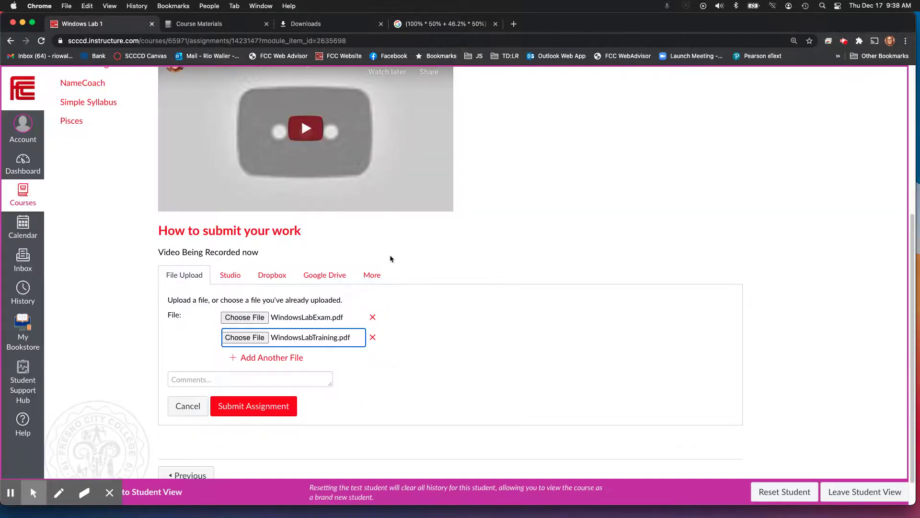
scroll(564, 360, up, 5)
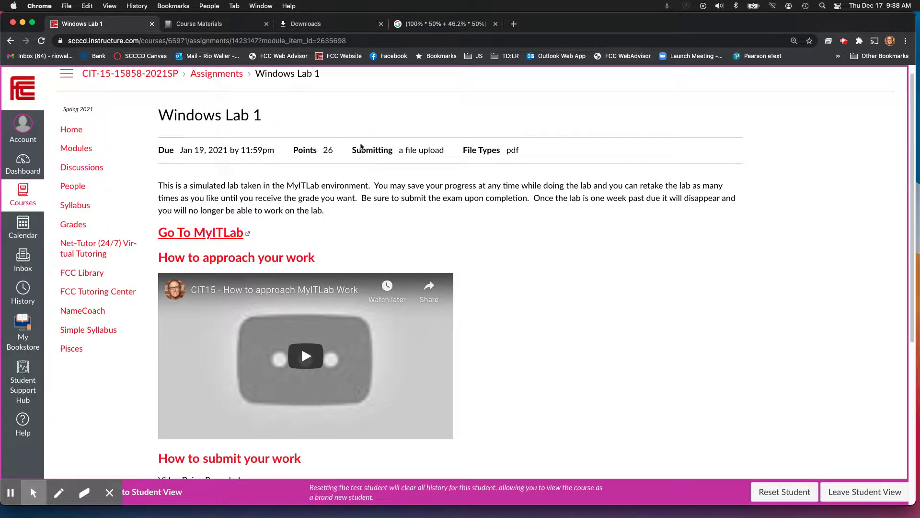
double_click(328, 150)
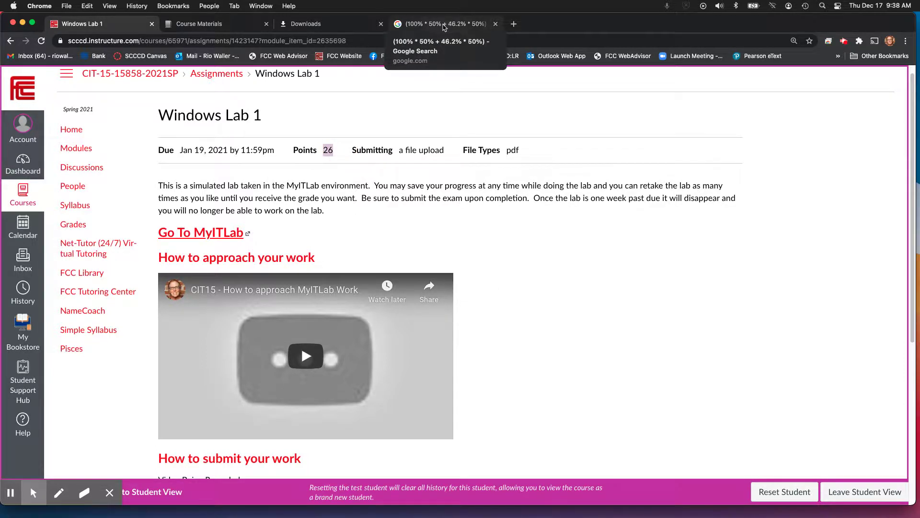
scroll(538, 319, down, 4)
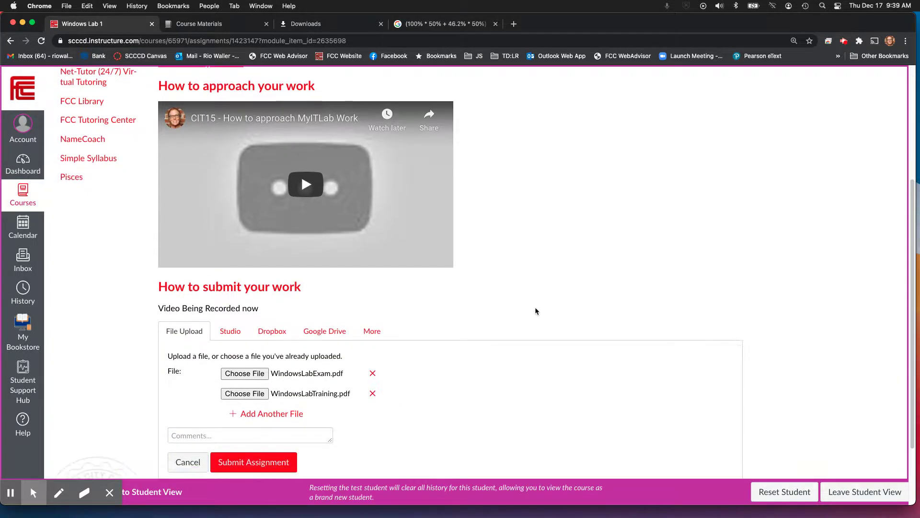
click(234, 433)
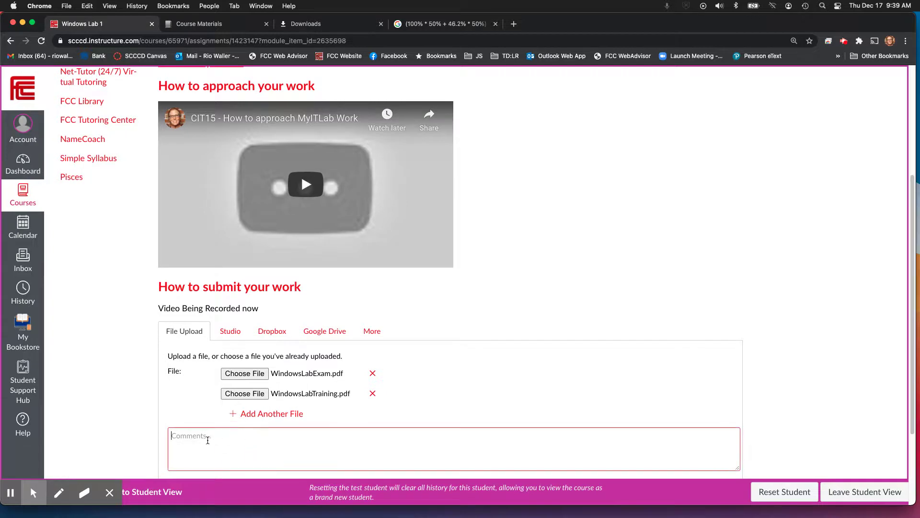
Step: Multiply the result by 26 to get 19.006, then copy the whole formula
click(441, 25)
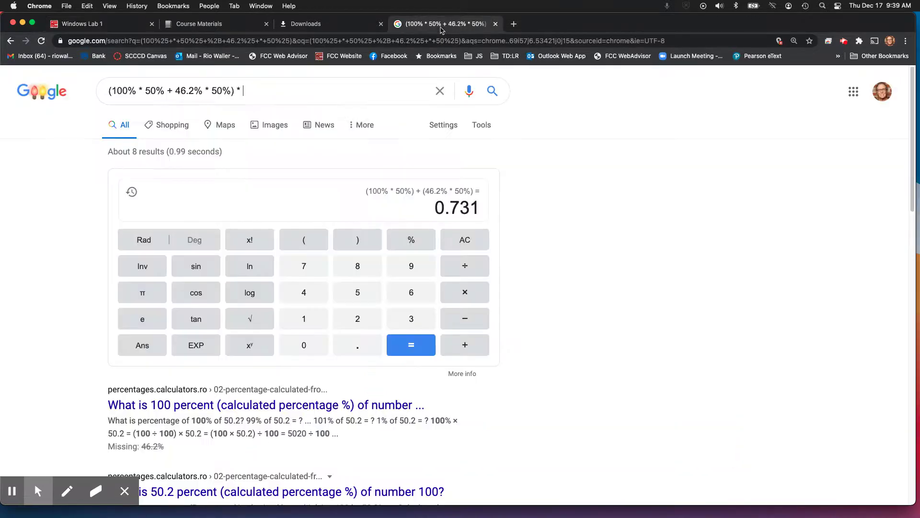
text(26)
key(Return)
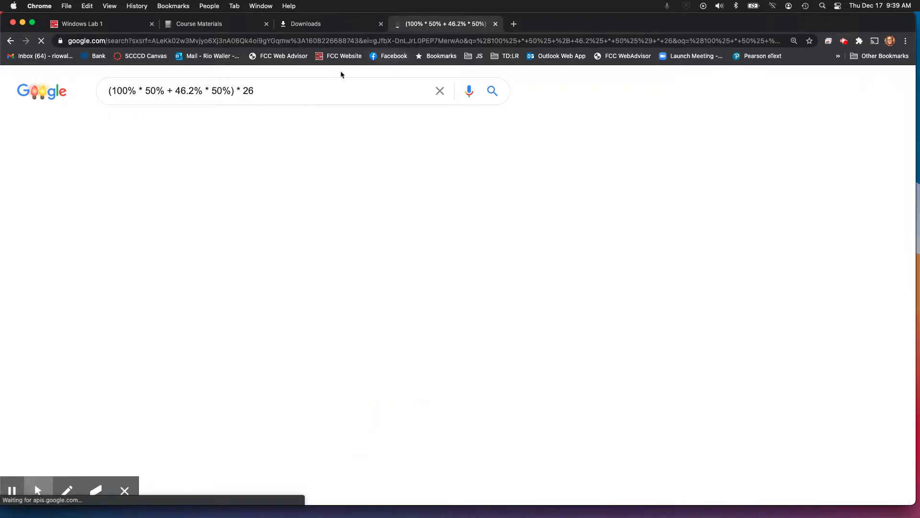
click(291, 83)
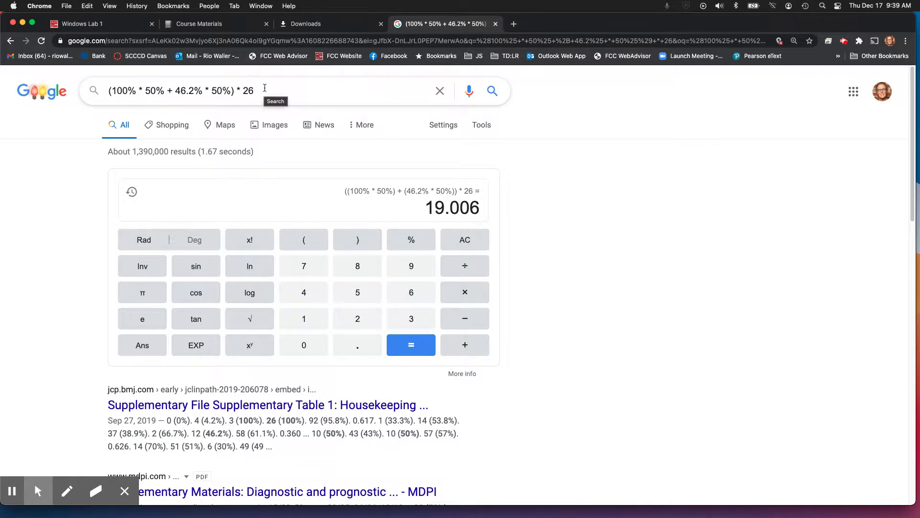
drag(267, 89, 104, 91)
key(super+c)
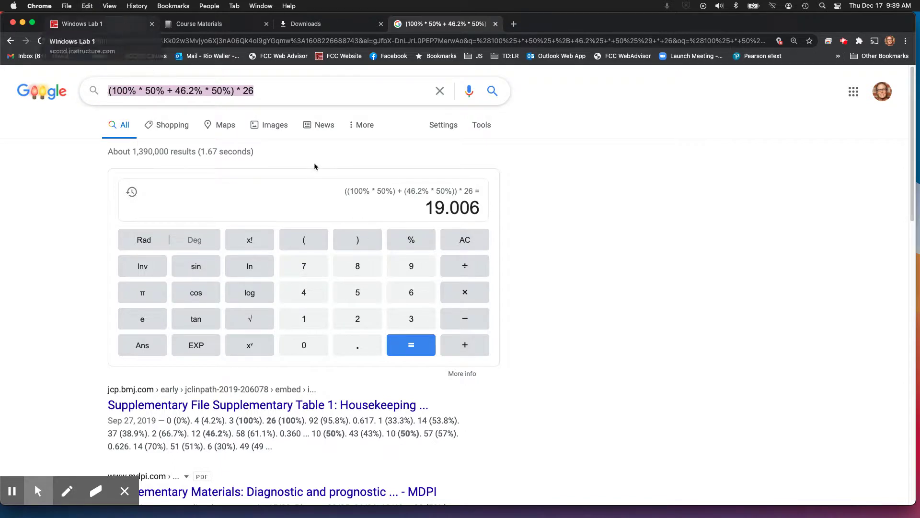
click(116, 24)
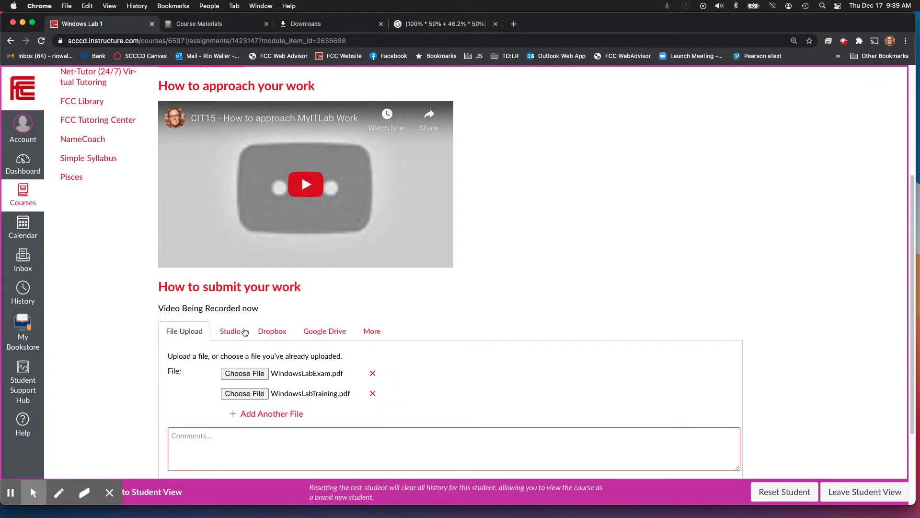
Step: Comment the pasted score formula with 19 on a new line and submit Windows Lab 1
scroll(226, 311, down, 3)
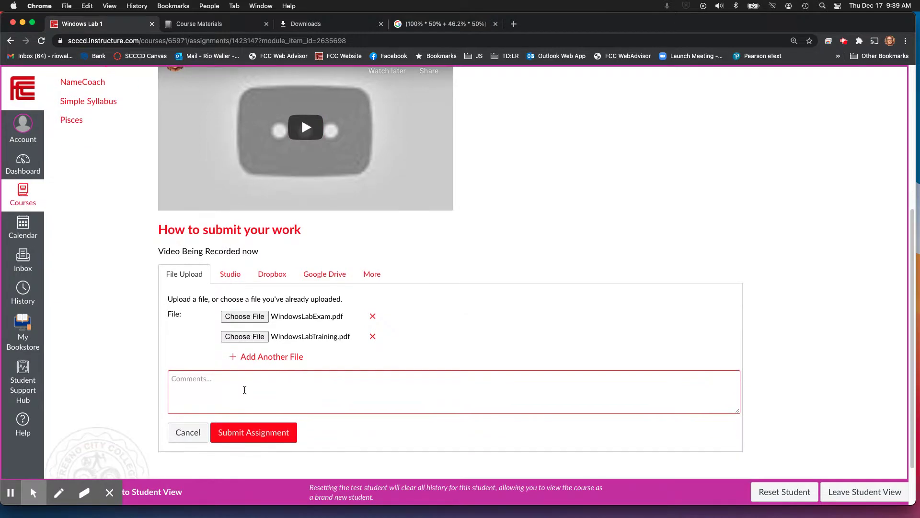
click(245, 390)
key(super+v)
text(=)
key(BackSpace)
key(Return)
text(19)
click(263, 433)
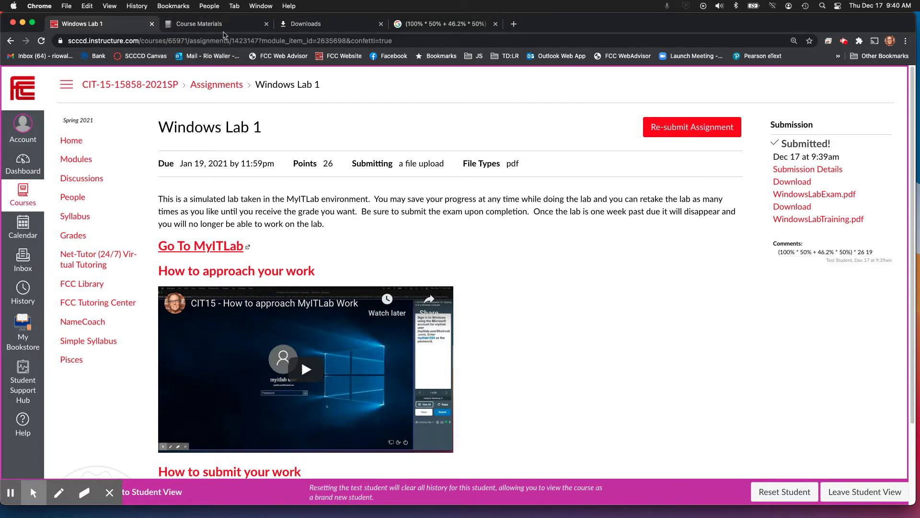
Step: Return to MyLab IT and list all Simulation Exam submissions, showing the 46.2% first attempt
click(224, 27)
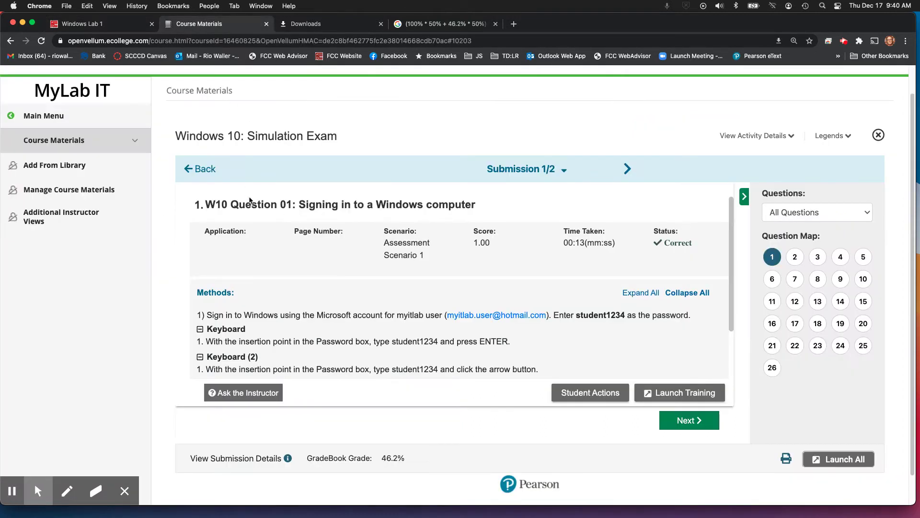
click(195, 169)
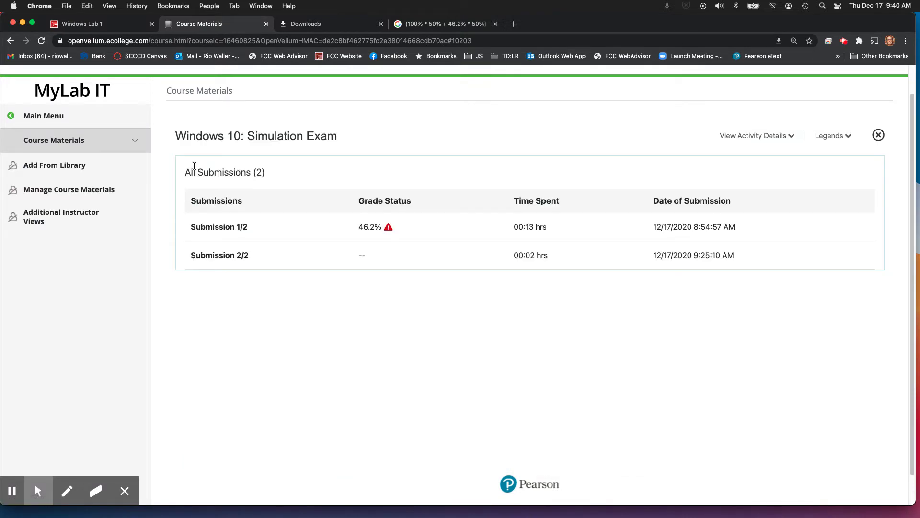